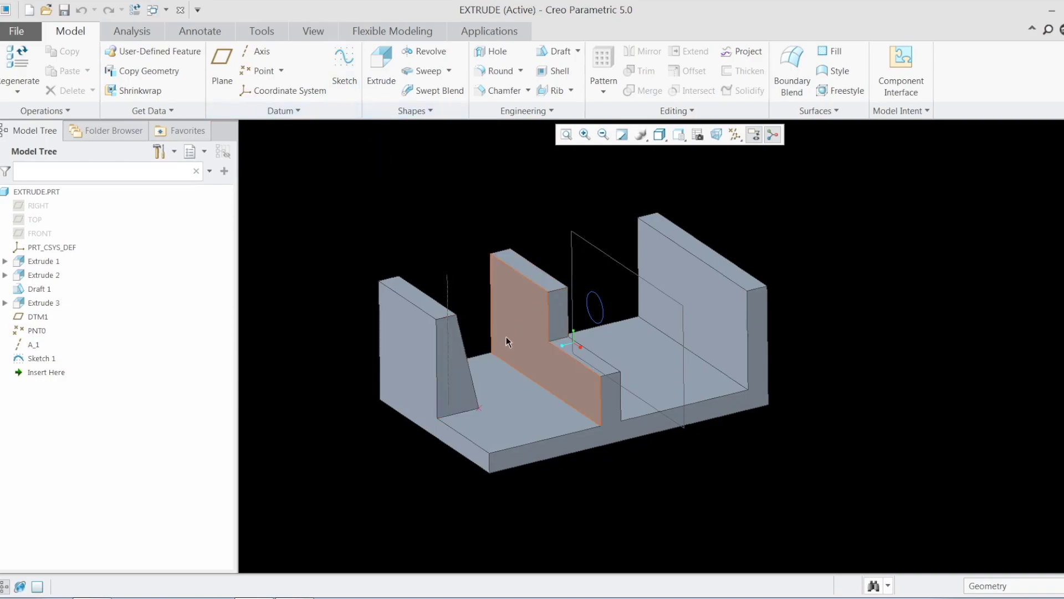
- Start an Extrude from the circle sketch on the datum plane, retrying the lost licence when prompted
middle_click_drag(479, 314, 454, 318)
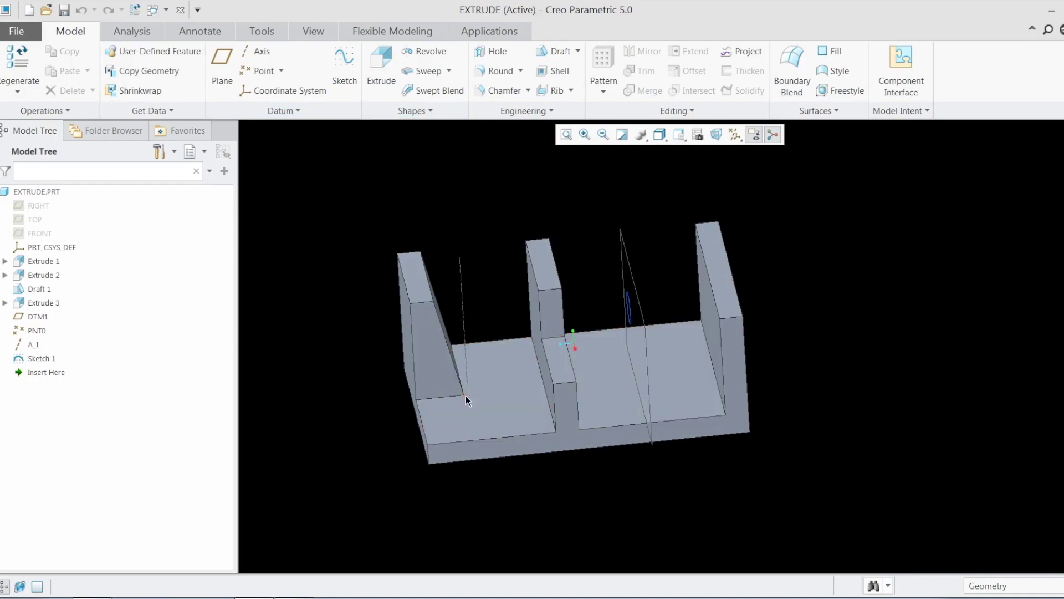
mouse_move(442, 240)
middle_mouse_down()
mouse_move(454, 225)
mouse_move(475, 246)
mouse_move(456, 224)
middle_mouse_up()
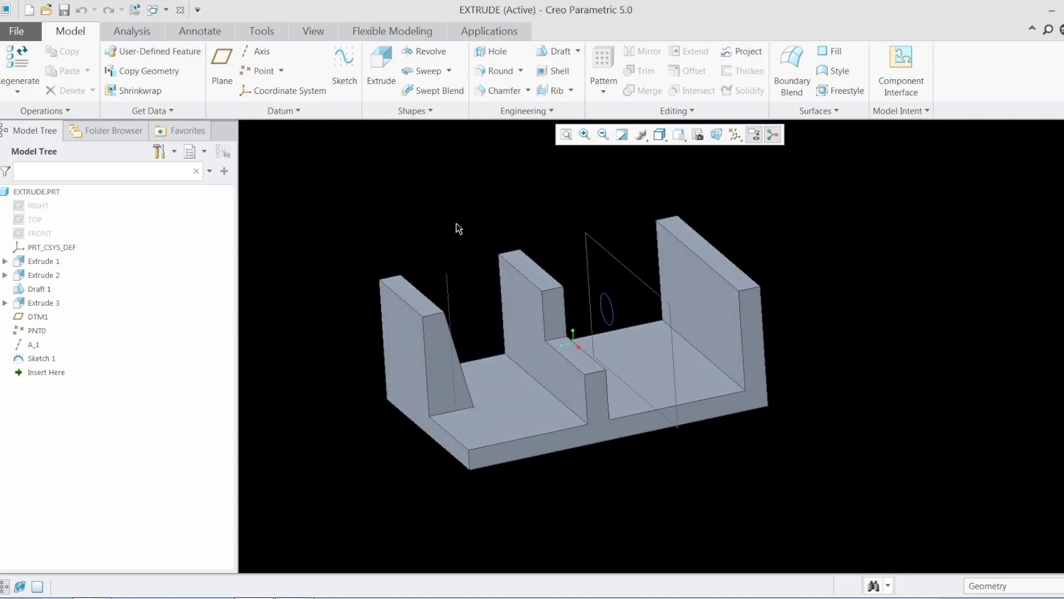
left_click(613, 326)
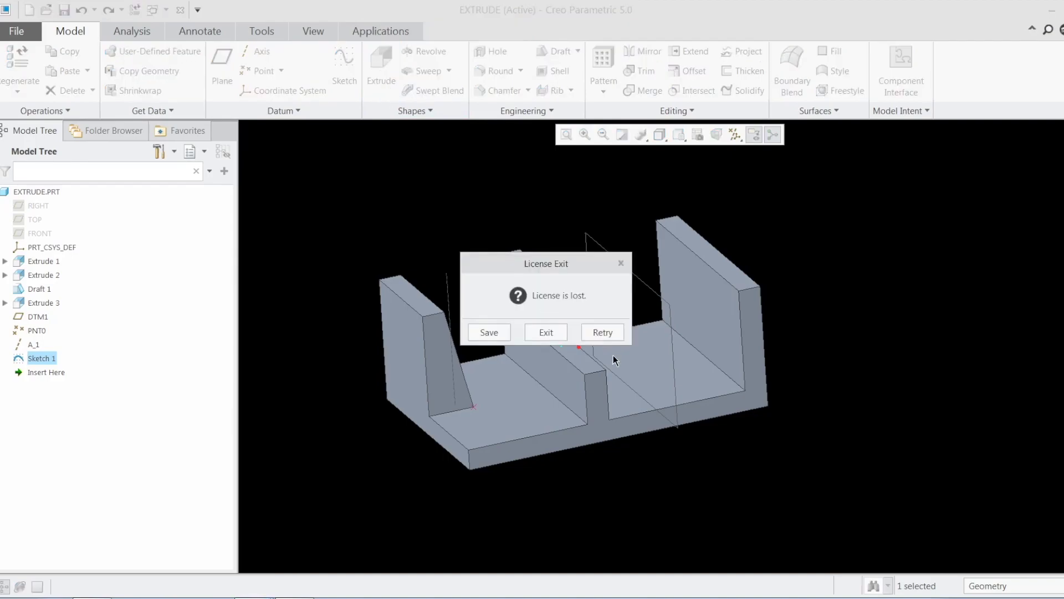
left_click(612, 338)
left_click(547, 348)
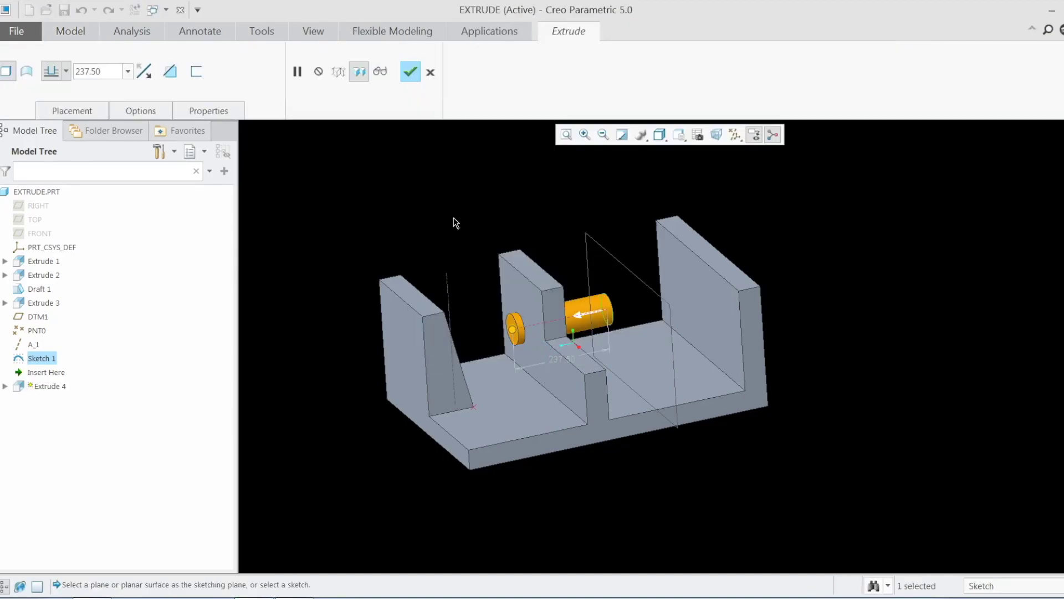
mouse_move(480, 276)
middle_mouse_down()
mouse_move(468, 268)
mouse_move(475, 254)
mouse_move(466, 269)
middle_mouse_up()
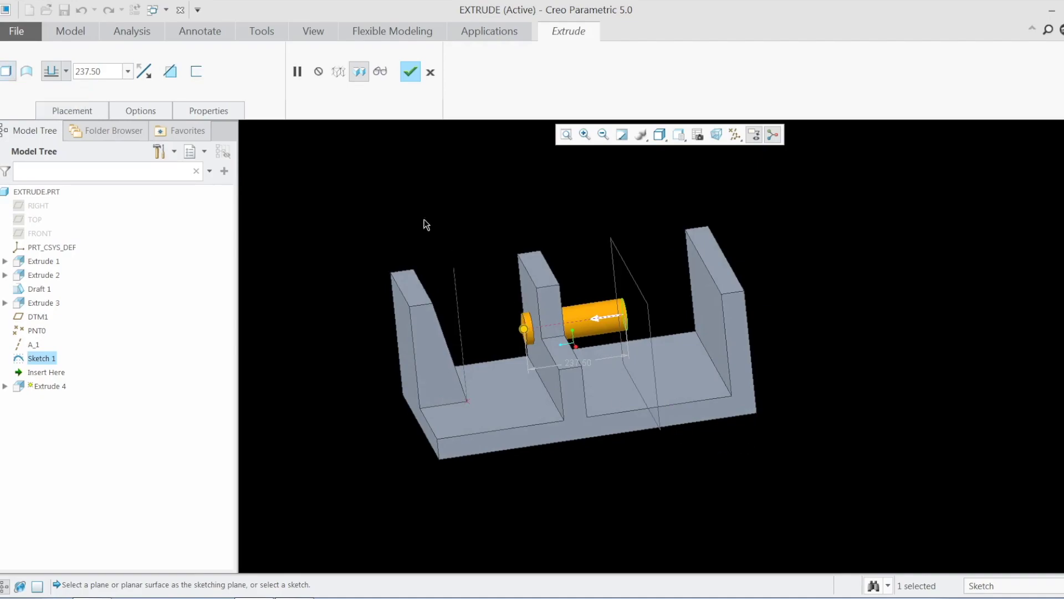
- Show the extrusion's depth options and set the blind depth to 300
left_click(157, 109)
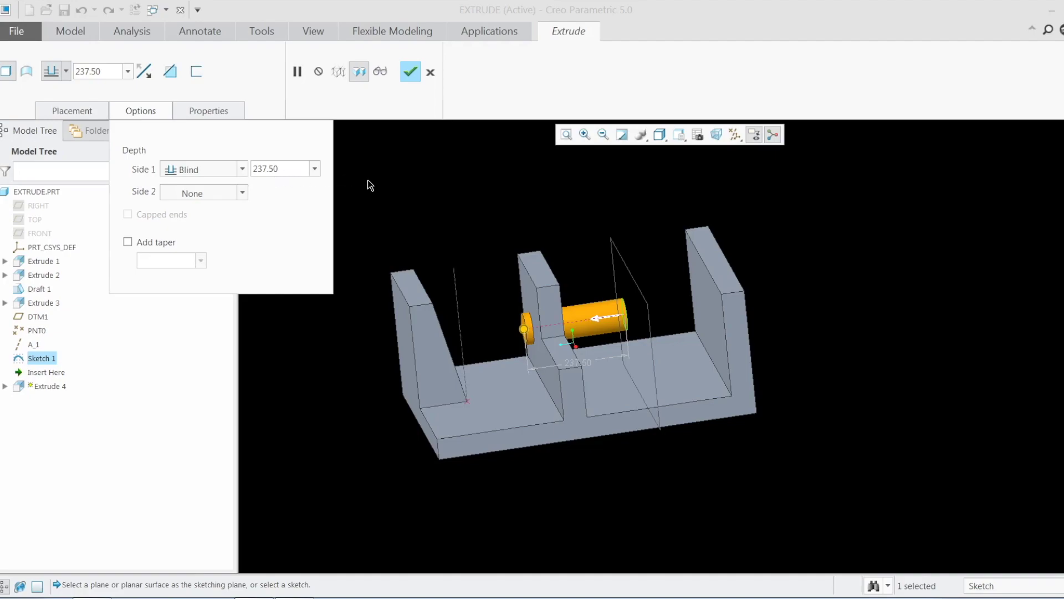
left_click(429, 208)
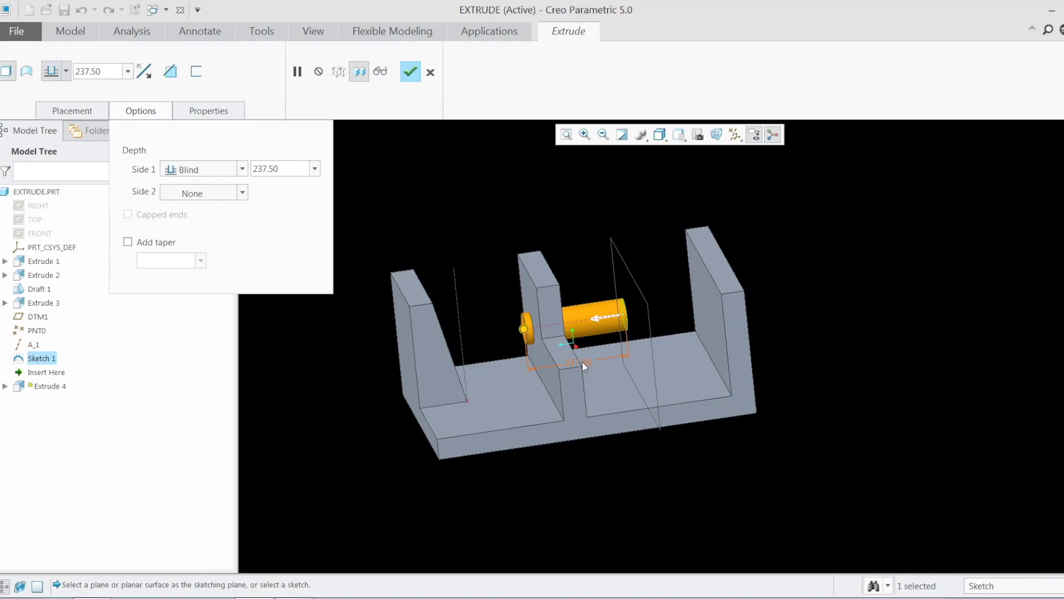
double_click(582, 363)
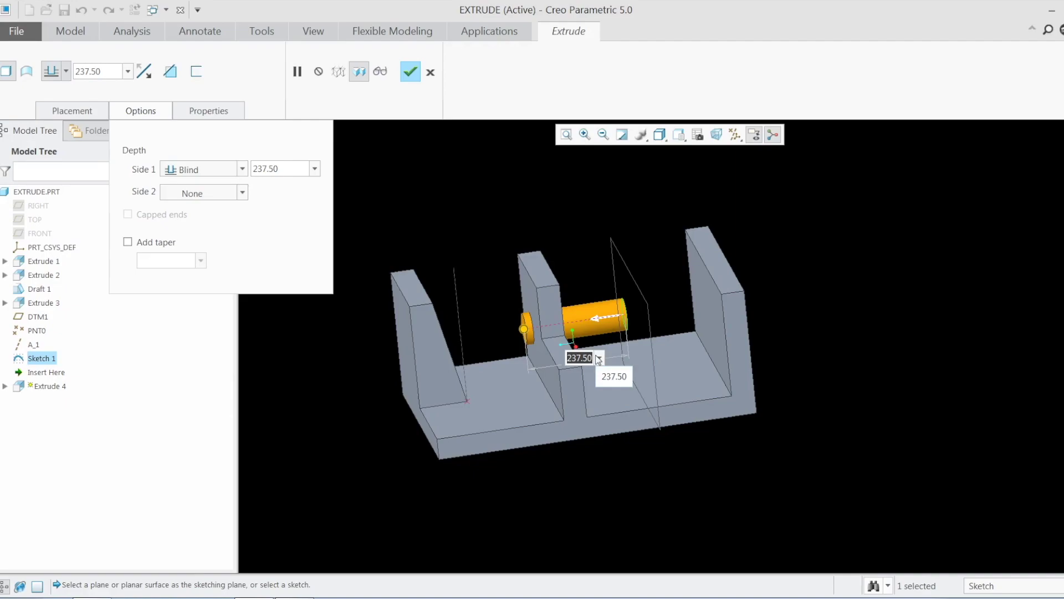
type("300")
key("Return")
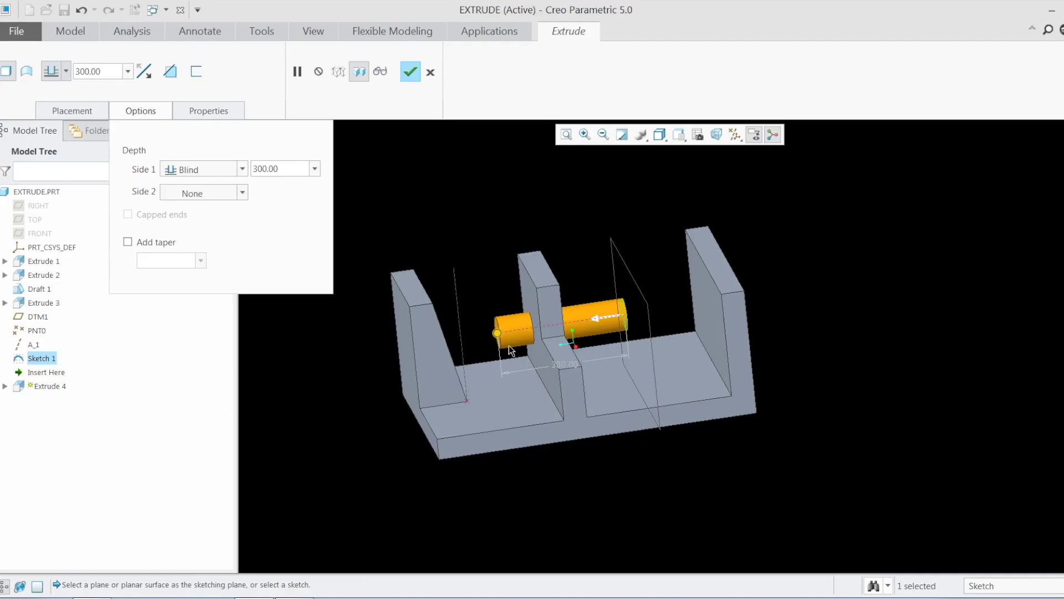
- Stretch the extrusion freehand to a depth of about 302, then flip its direction to the opposite side and back
left_click_drag(497, 333, 586, 338)
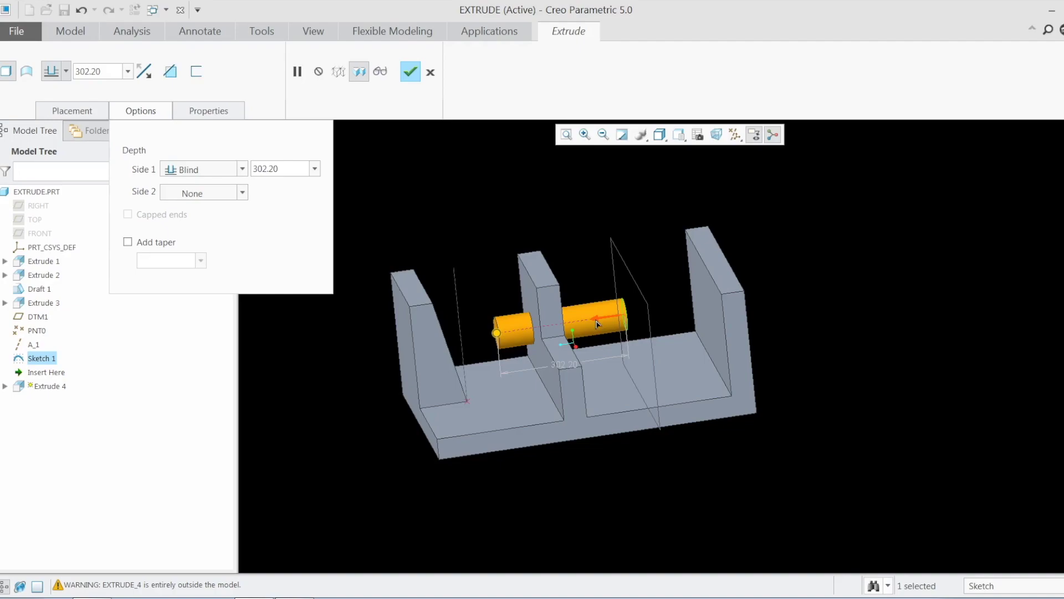
left_click(595, 319)
left_click(650, 314)
left_click(600, 319)
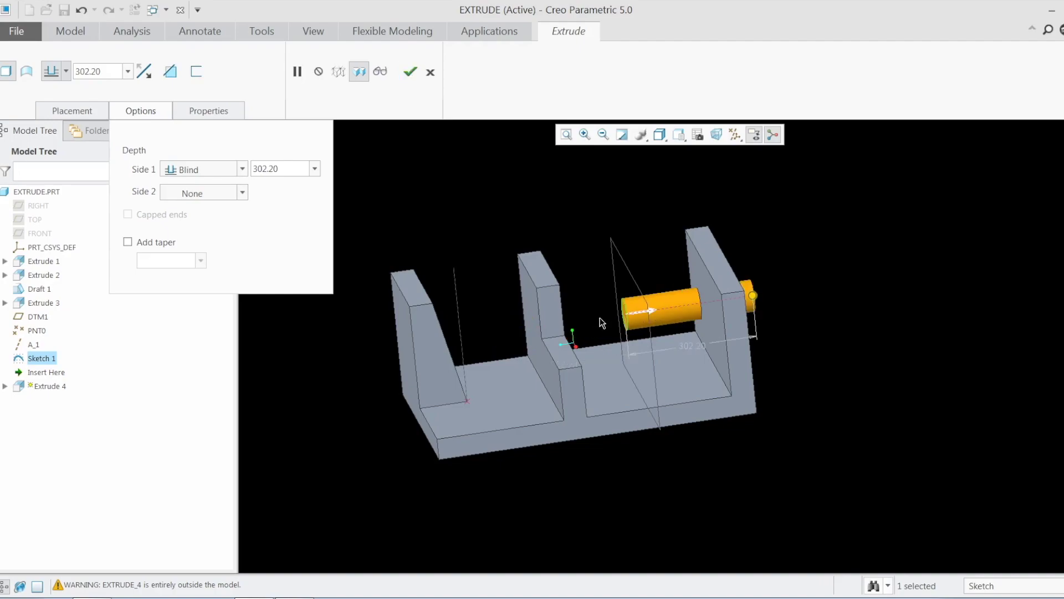
left_click(648, 311)
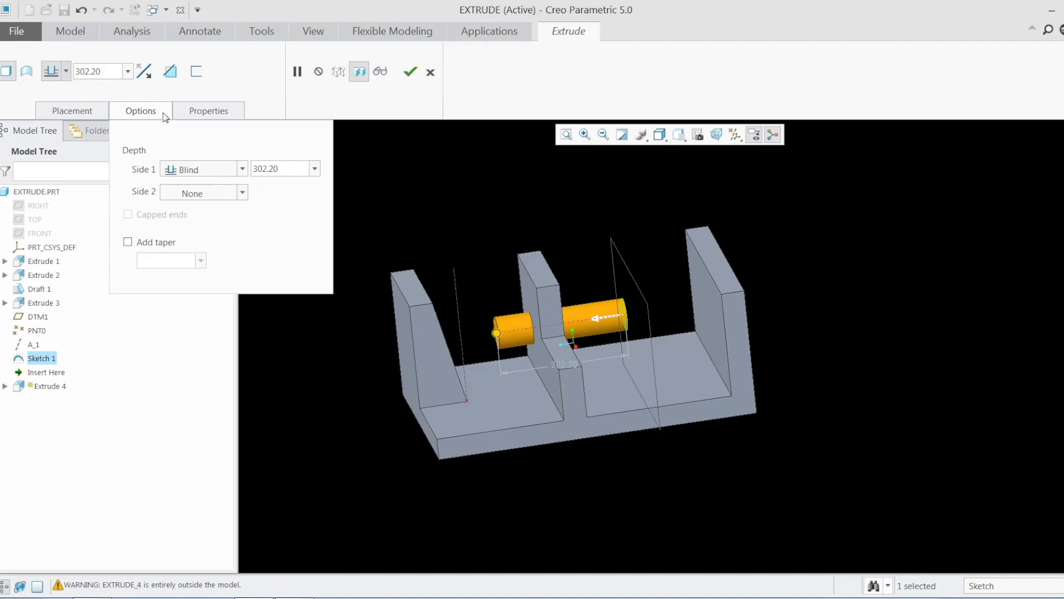
- Set the extrusion depth to 350 and reverse its direction so it runs through the full-height end wall
left_click(112, 71)
type("350")
key("Return")
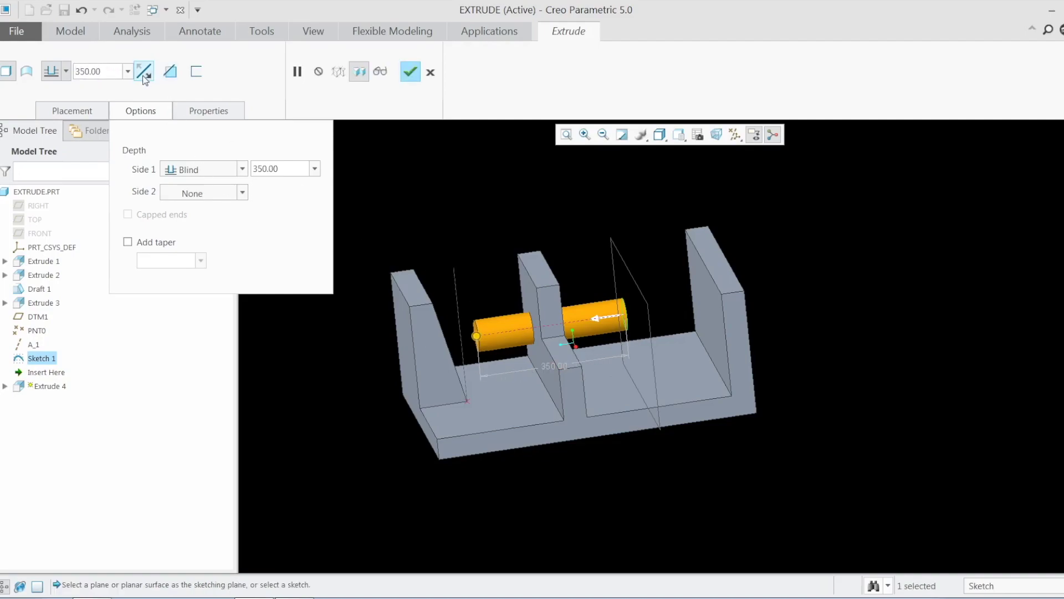
left_click(144, 72)
left_click(144, 72)
left_click(144, 72)
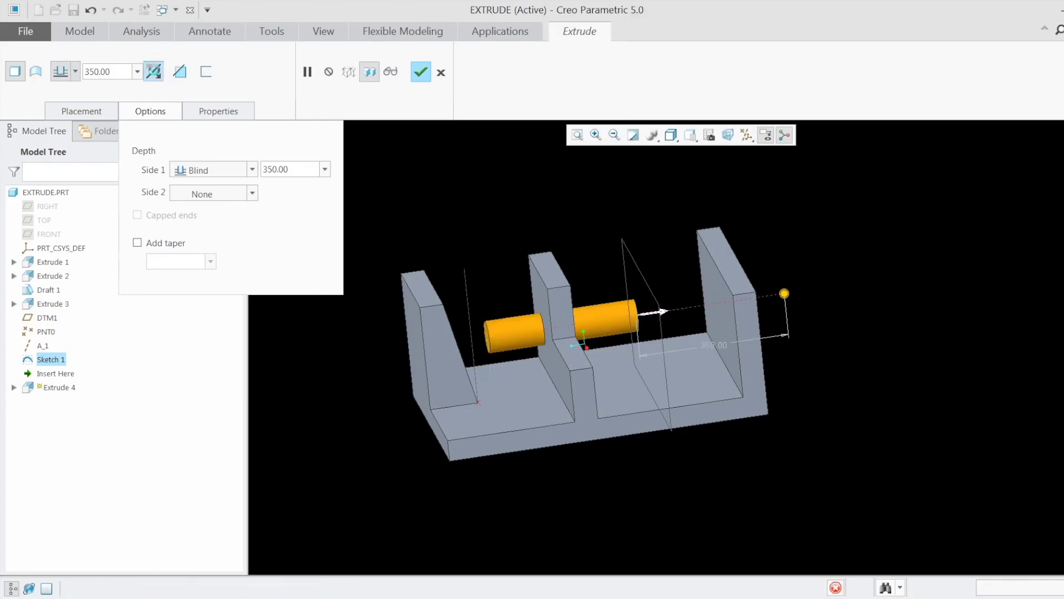
left_click(154, 71)
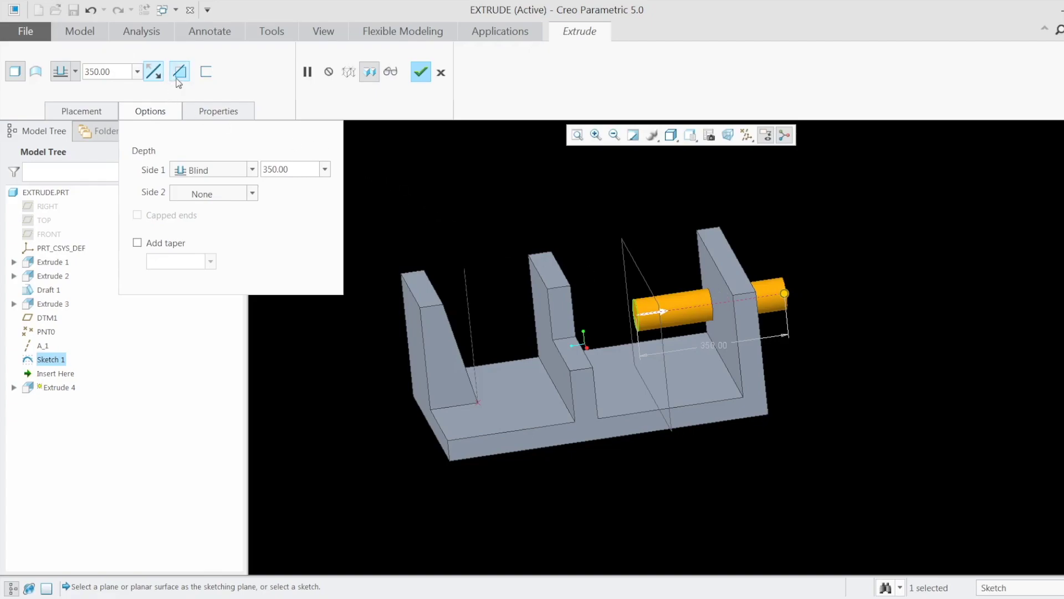
- Try Remove Material on the extrusion, then return it to adding material
left_click(180, 71)
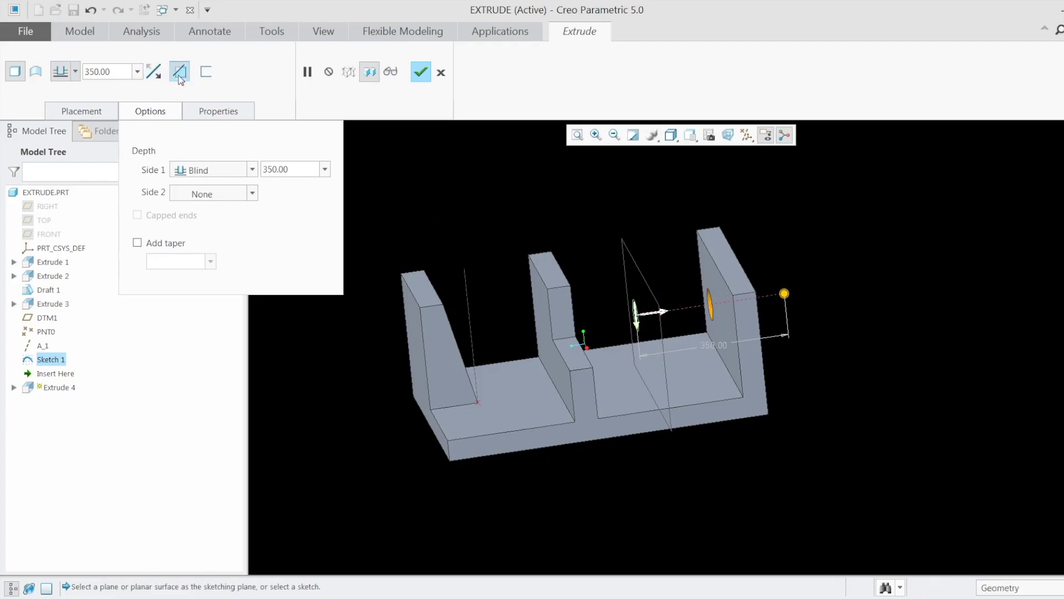
middle_click_drag(693, 410, 598, 349)
left_click(182, 77)
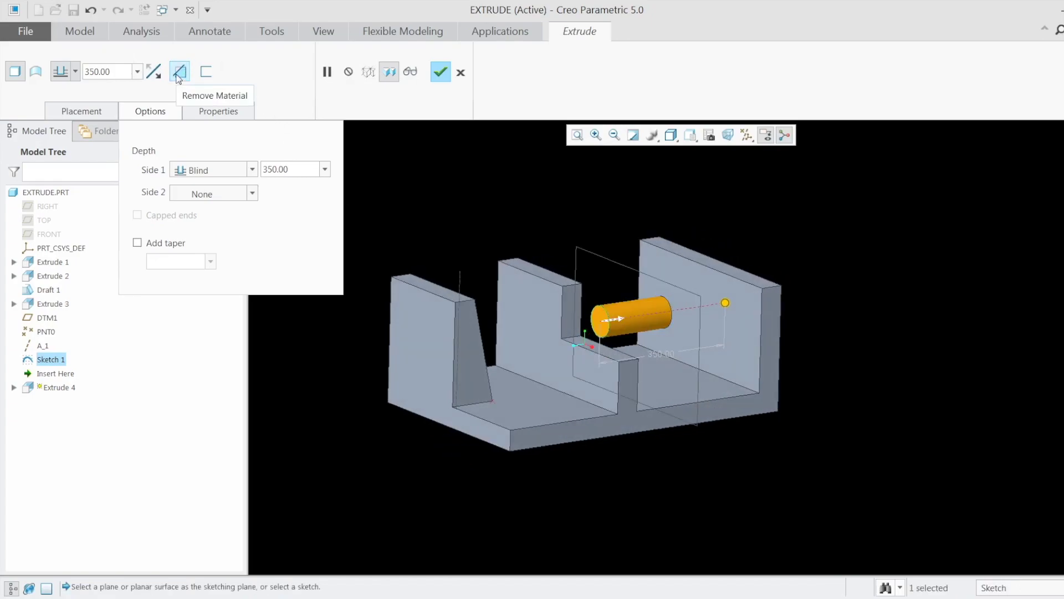
- Switch the cylinder extrusion from a solid to a surface and inspect its open end up close
left_click(34, 72)
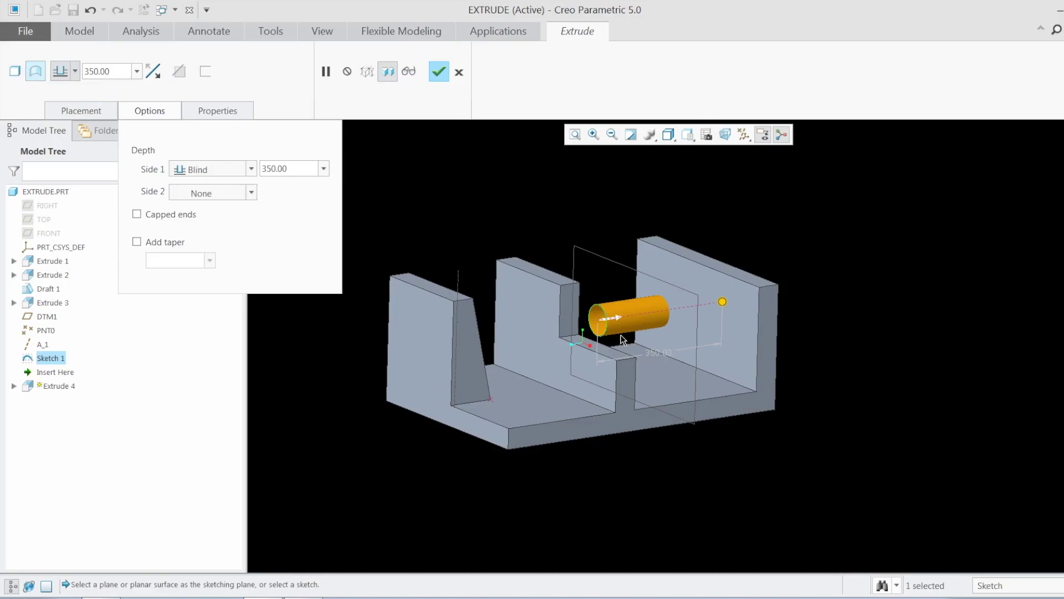
scroll(622, 340, "up", 3)
middle_click_drag(622, 339, 577, 304)
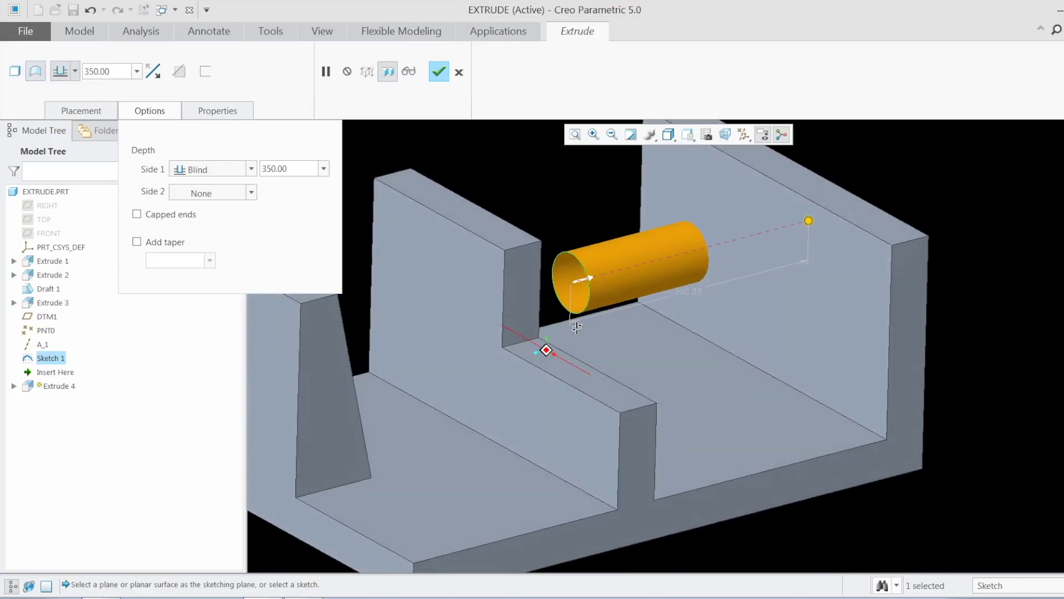
scroll(577, 304, "up", 3)
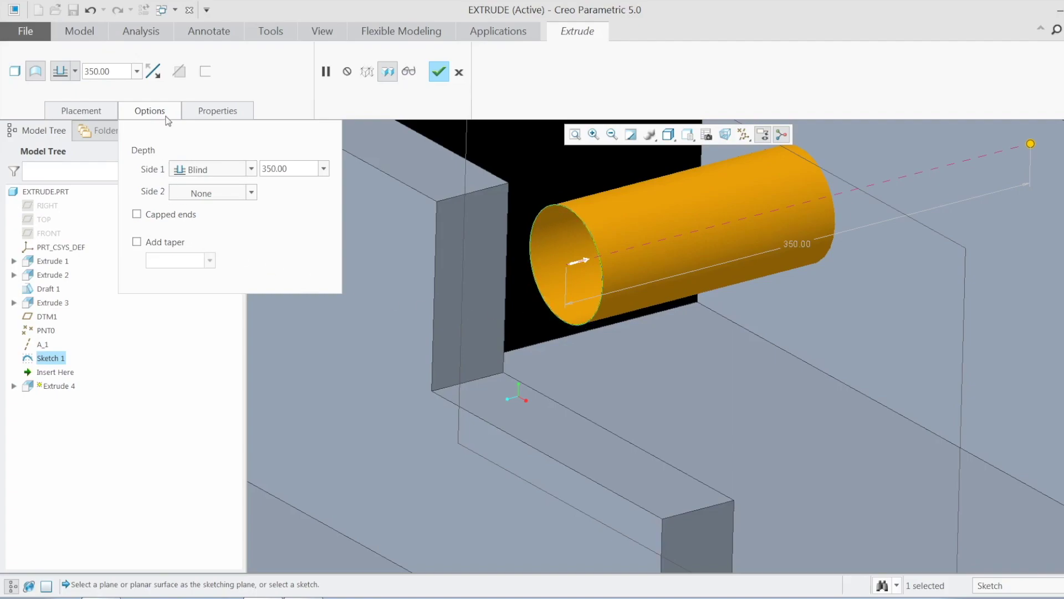
- Turn Capped ends on and off for the surface extrusion, then return it to a solid
left_click(137, 214)
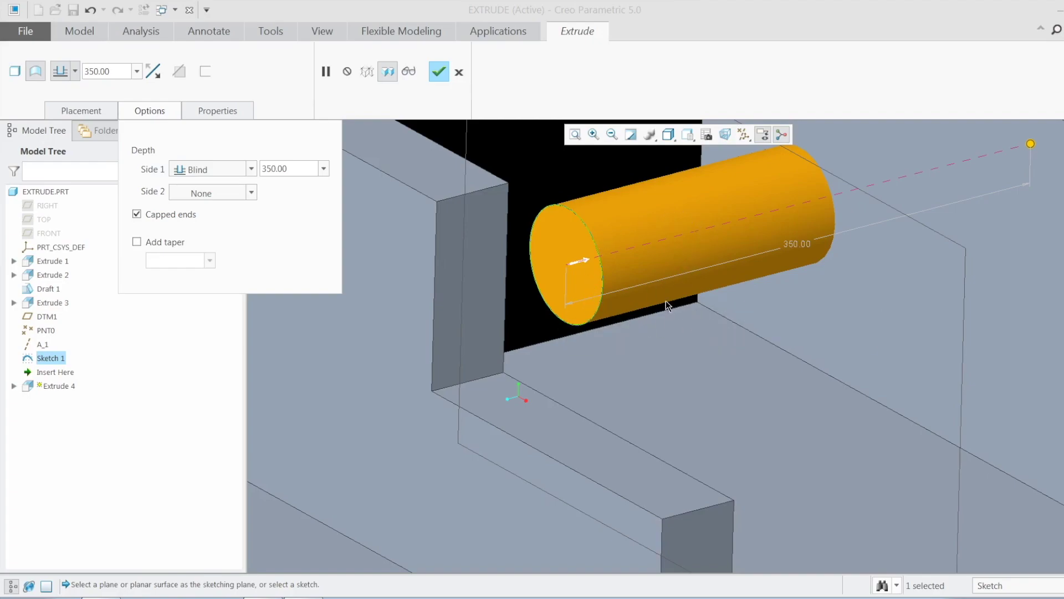
left_click(137, 214)
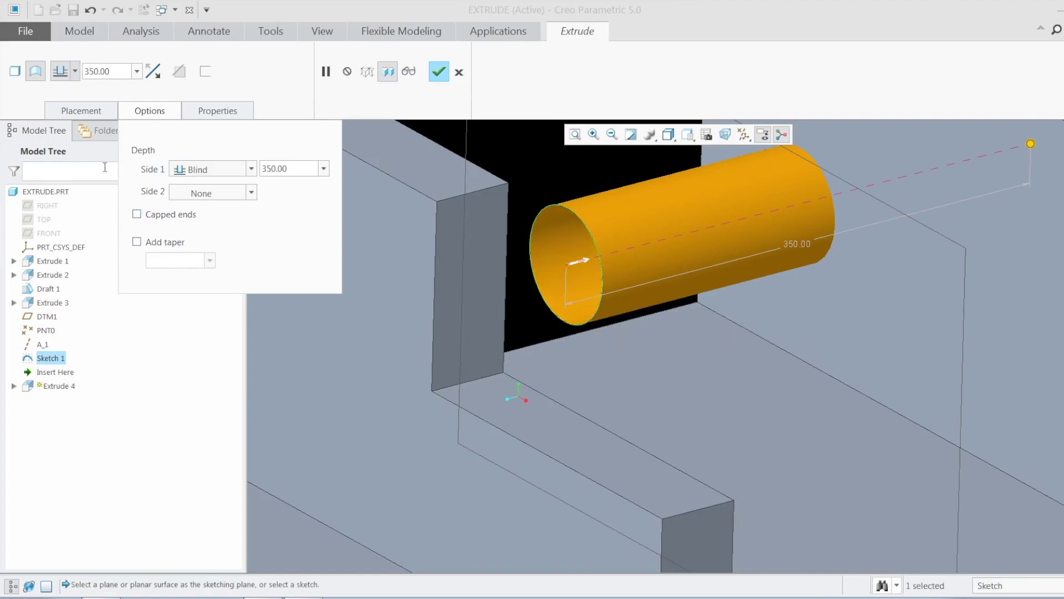
left_click(14, 73)
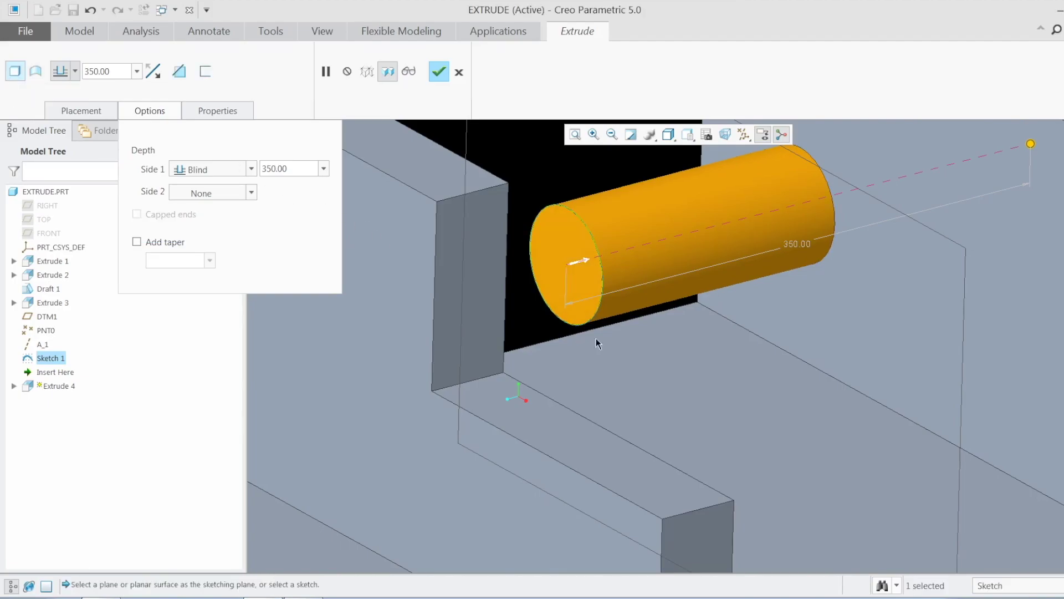
- Thicken the circular sketch to make the extrusion a hollow tube with a wall thickness of 5
scroll(663, 393, "down", 4)
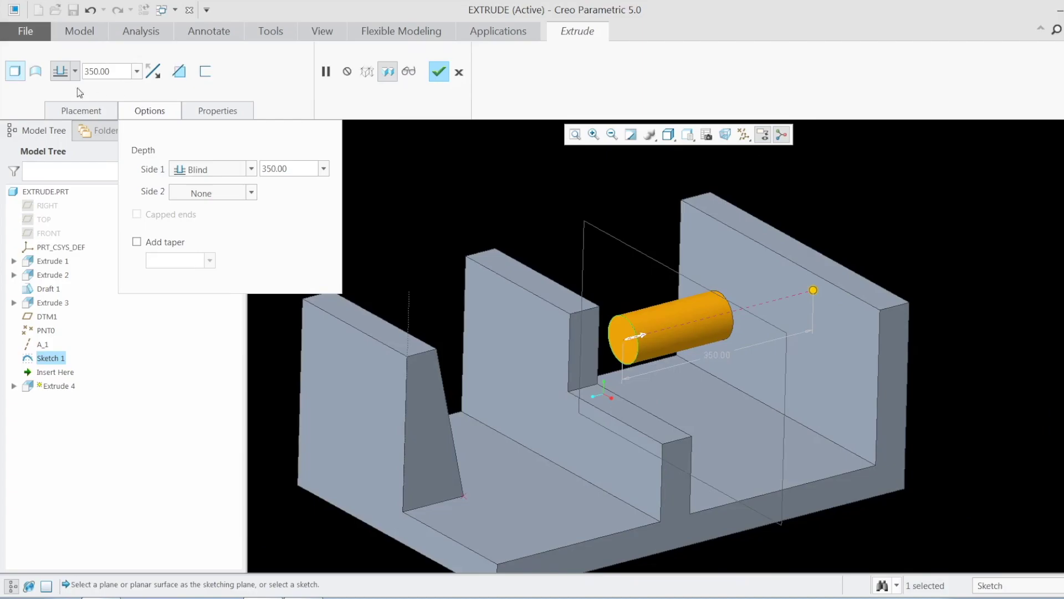
left_click(205, 71)
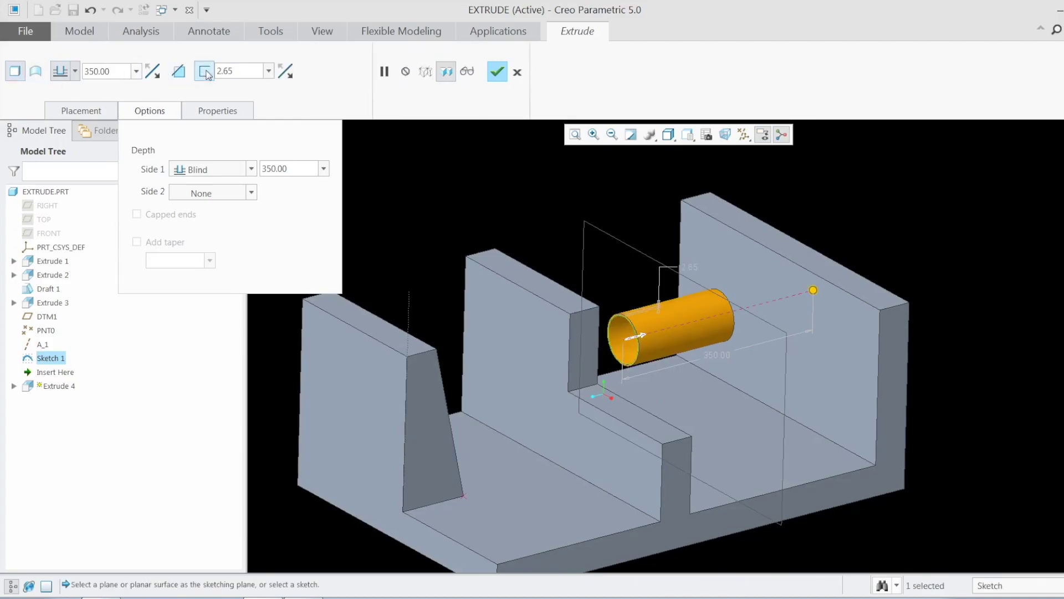
scroll(653, 326, "up", 5)
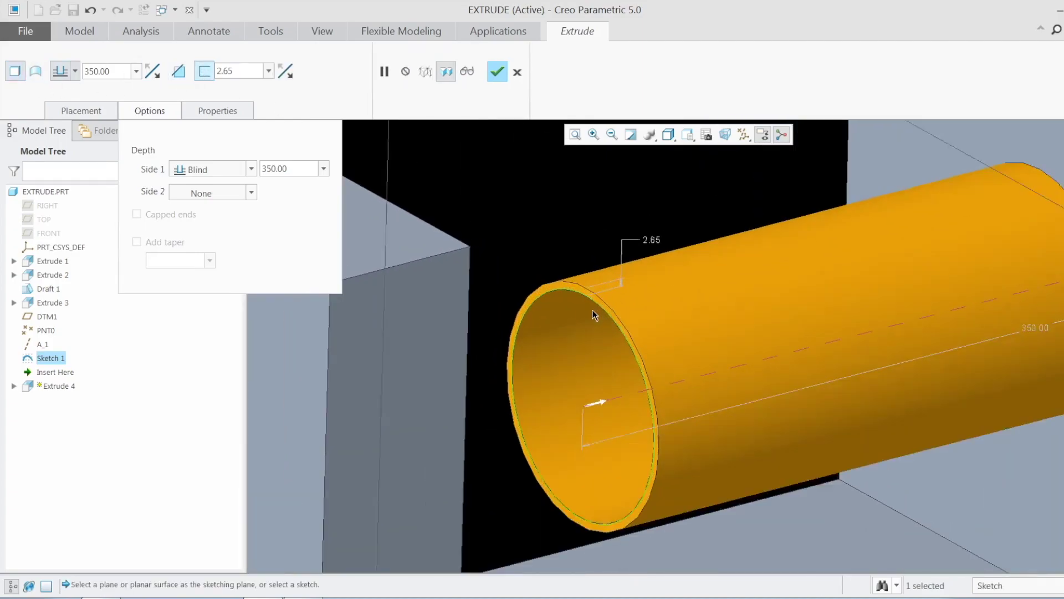
scroll(592, 315, "up", 1)
double_click(228, 71)
type("5")
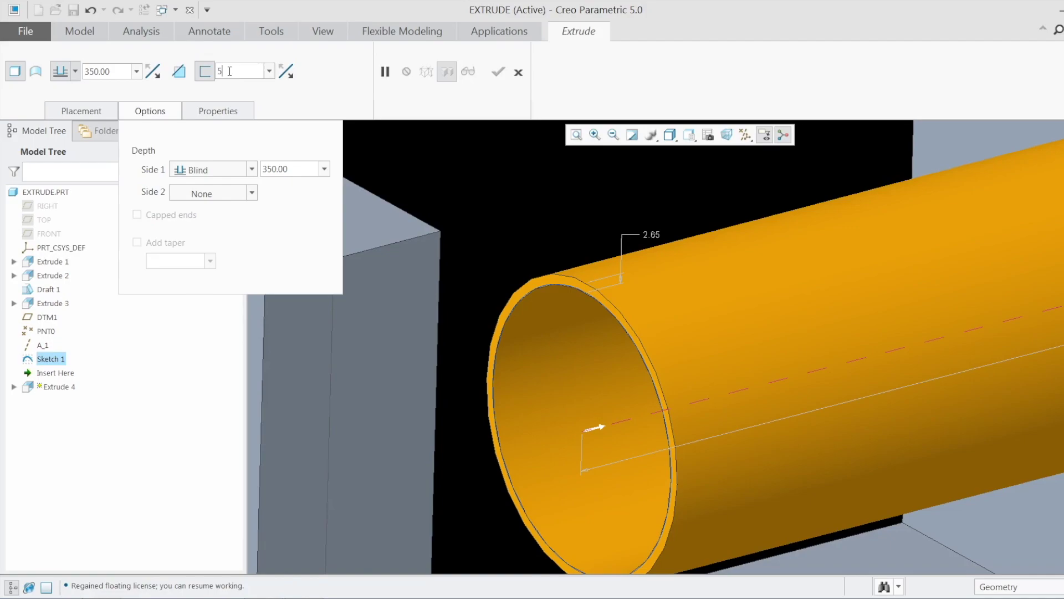
key("Return")
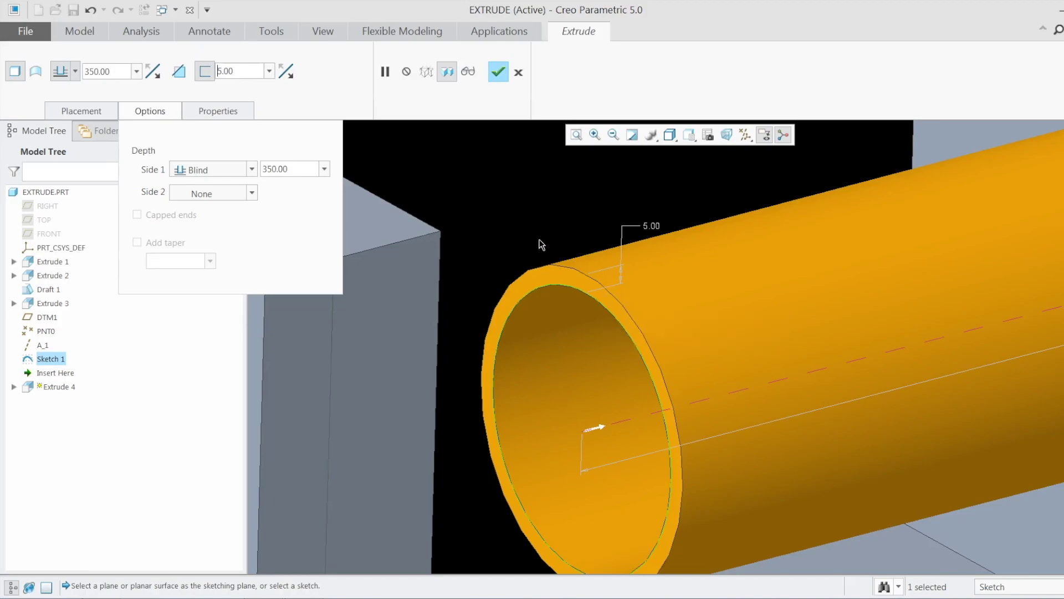
- Cycle the tube's wall thickness between the outer side, both sides and the inner side of the sketch
left_click(286, 72)
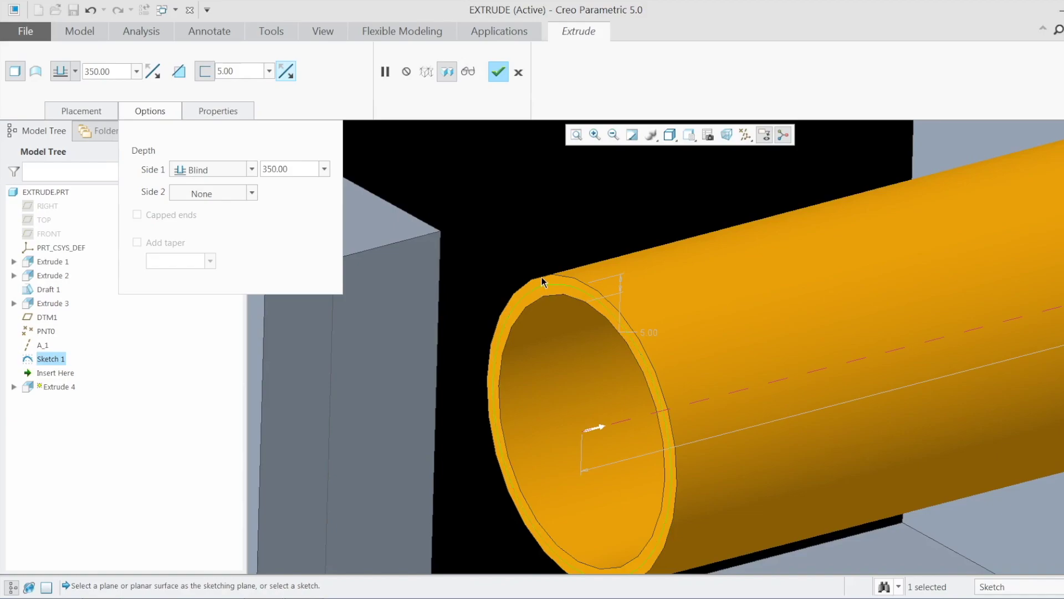
left_click(284, 78)
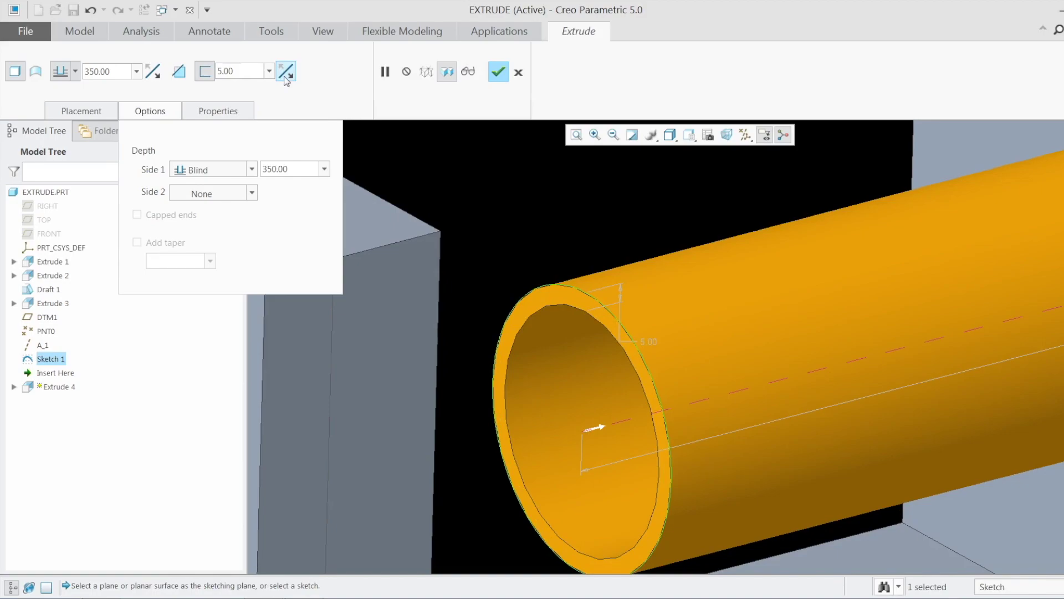
left_click(286, 79)
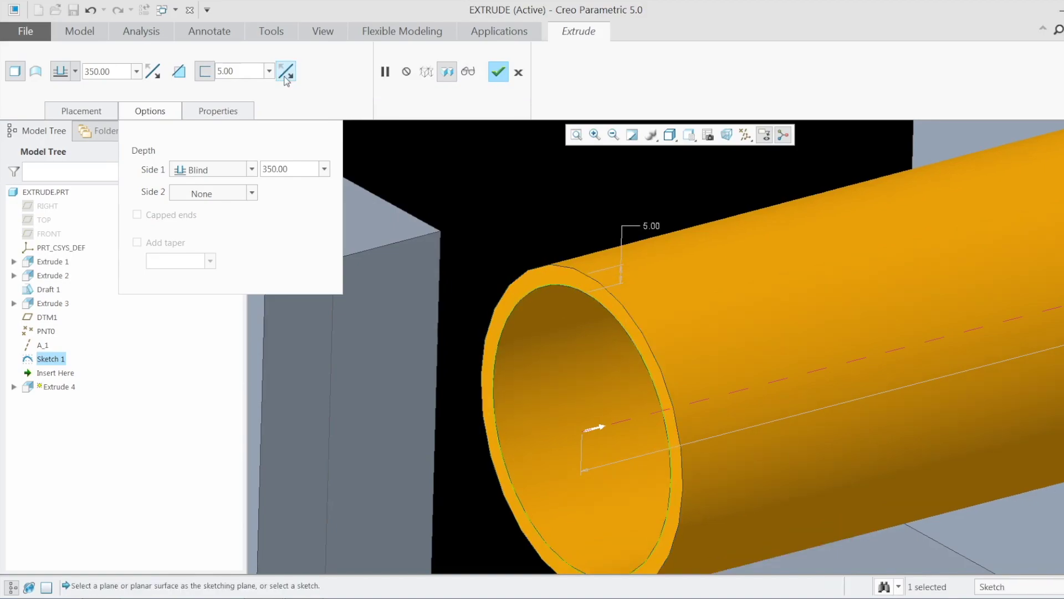
left_click(286, 79)
left_click(286, 79)
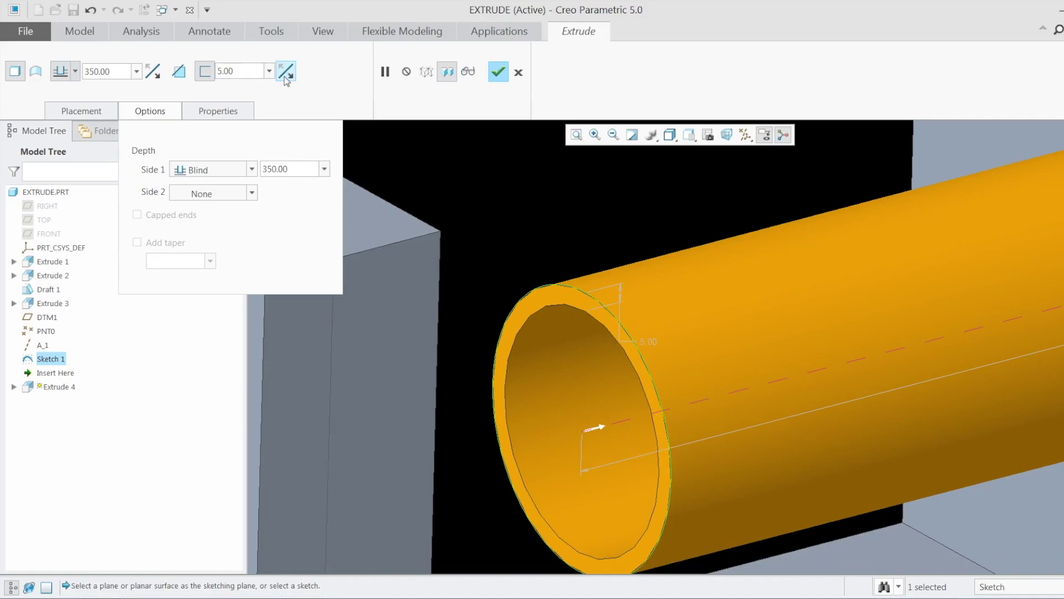
- Turn off the sketch thickening to restore the solid cylinder, and view it beside the walls
left_click(208, 77)
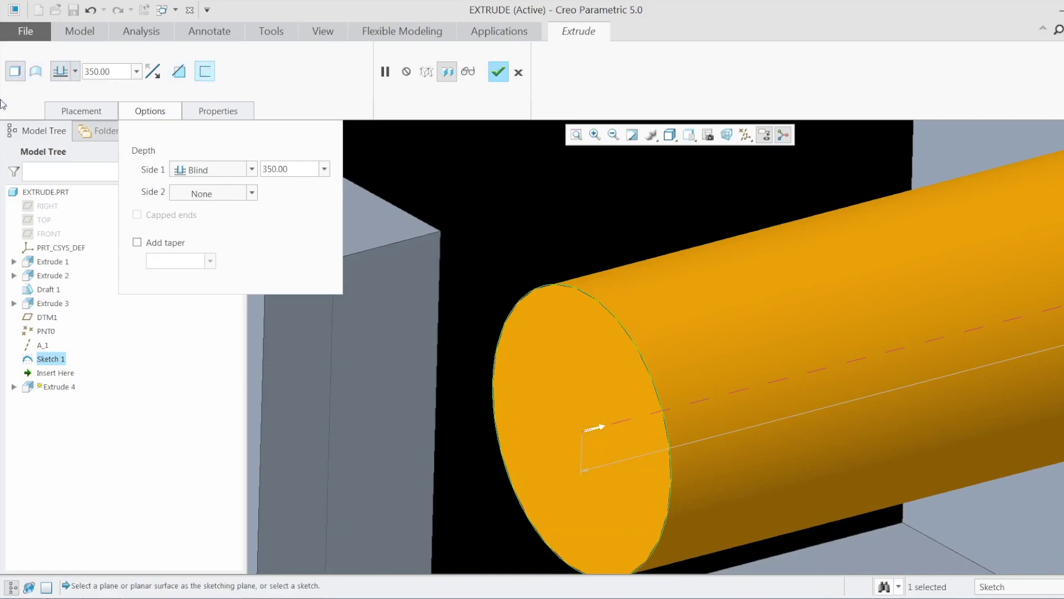
scroll(577, 341, "down", 5)
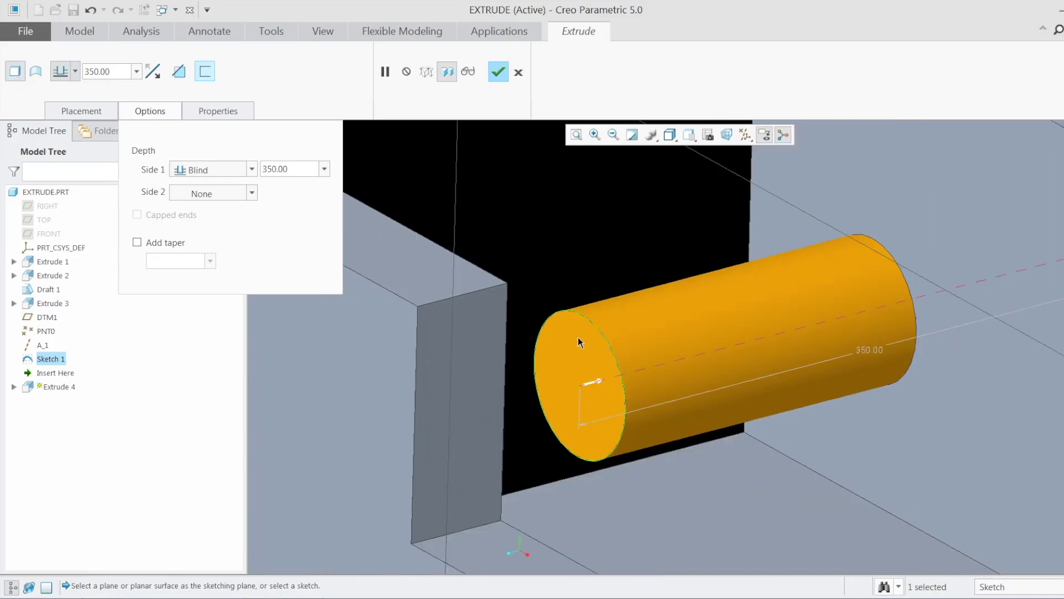
middle_click_drag(577, 370, 537, 360)
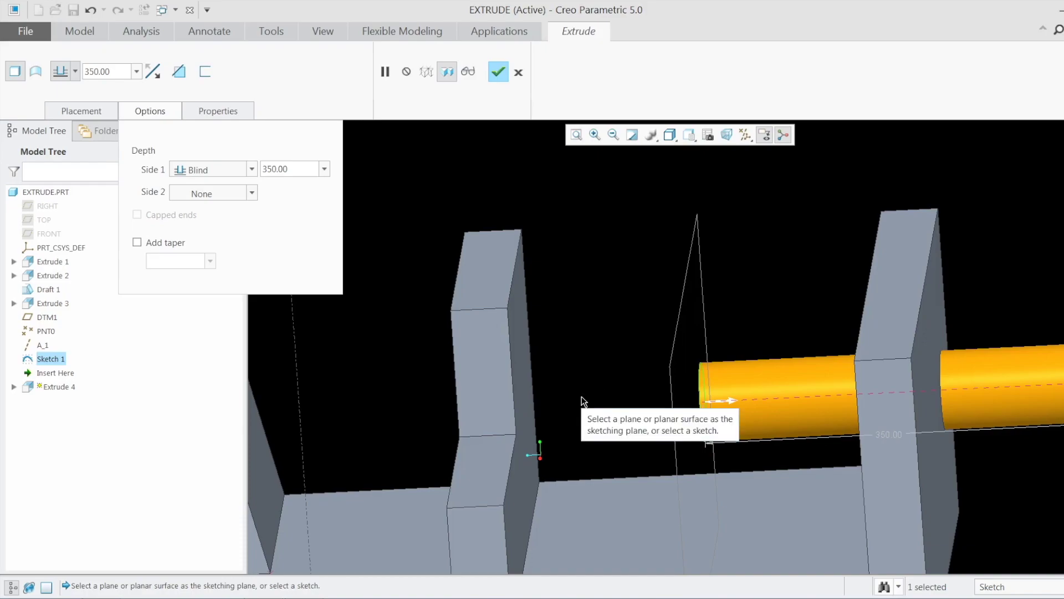
- Set the cylinder's first-side depth option to Symmetric so it extends equally on both sides of the sketch plane
left_click(252, 169)
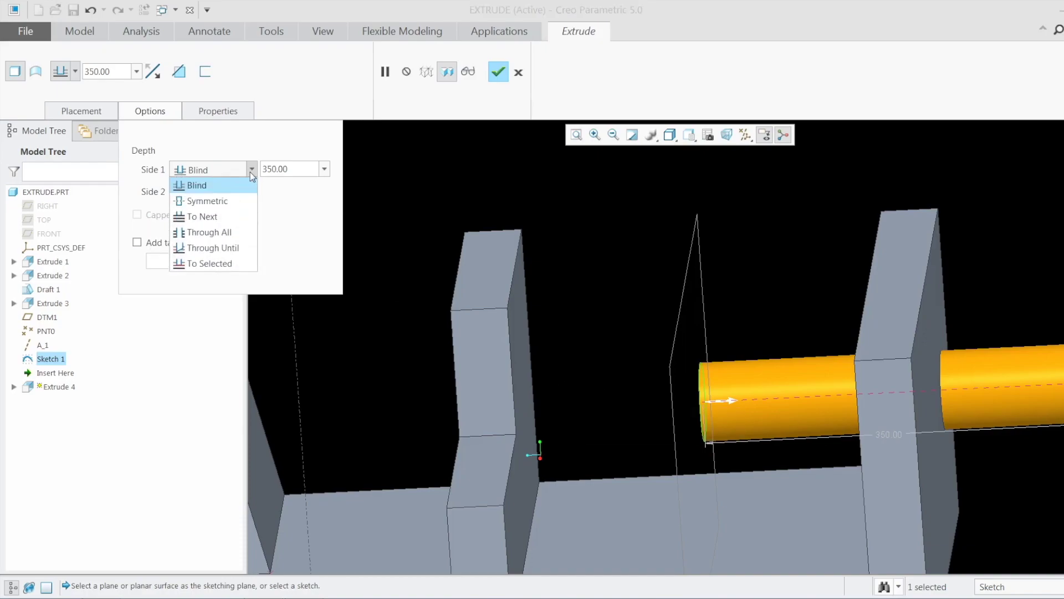
left_click(227, 202)
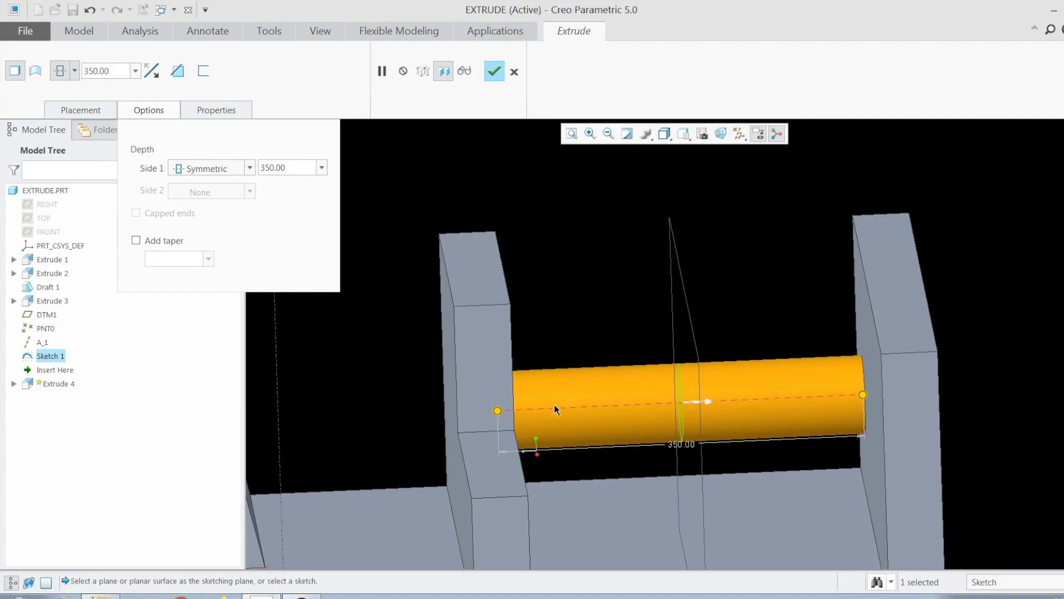
mouse_move(541, 415)
middle_mouse_down()
mouse_move(521, 433)
mouse_move(541, 426)
middle_mouse_up()
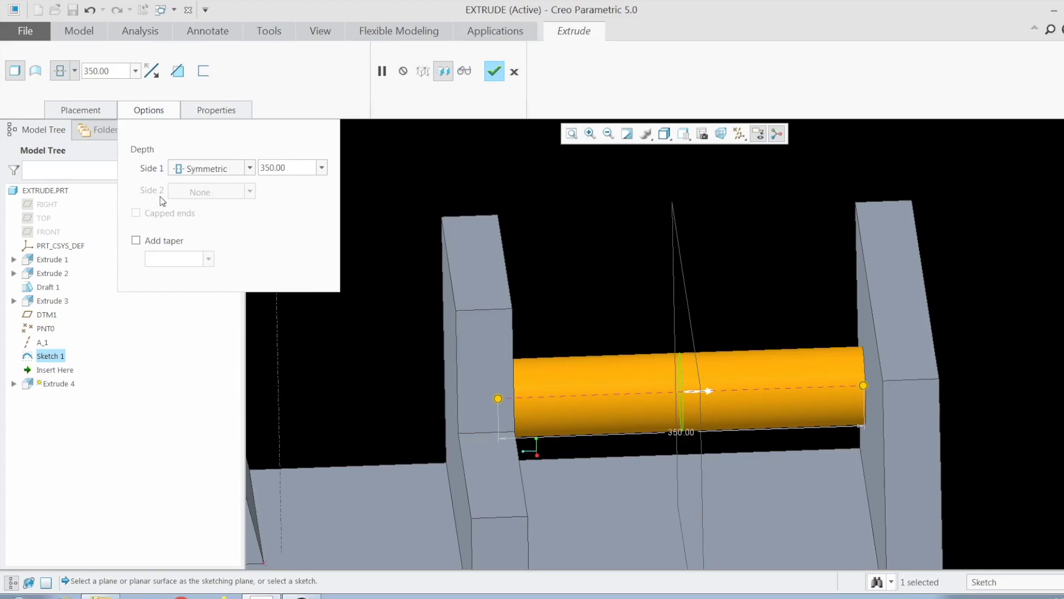
- Change the depth option to To Next and flip the extrusion from the outer wall toward the middle wall
left_click(229, 169)
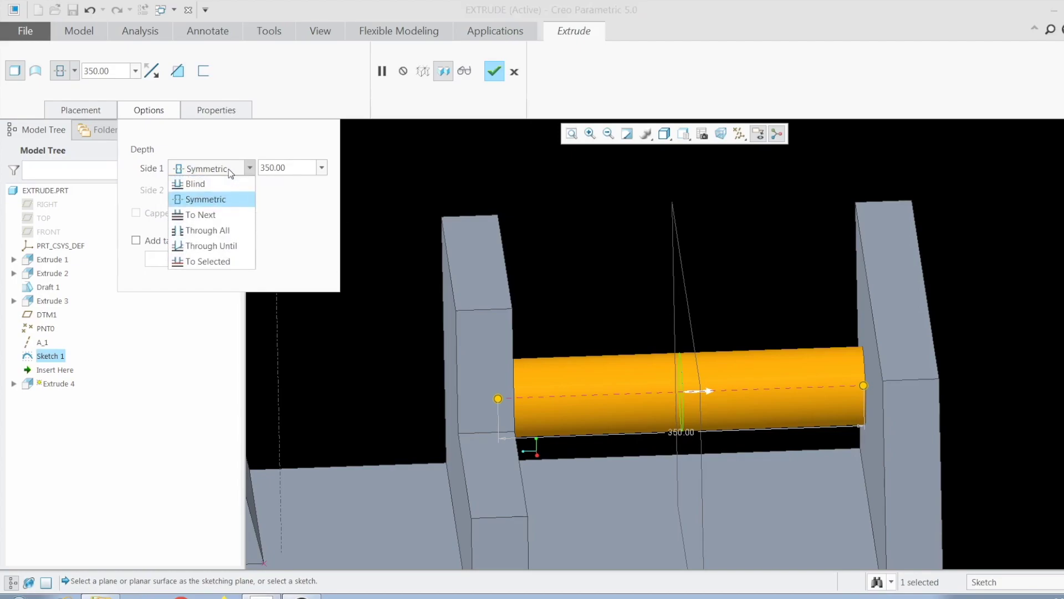
left_click(221, 215)
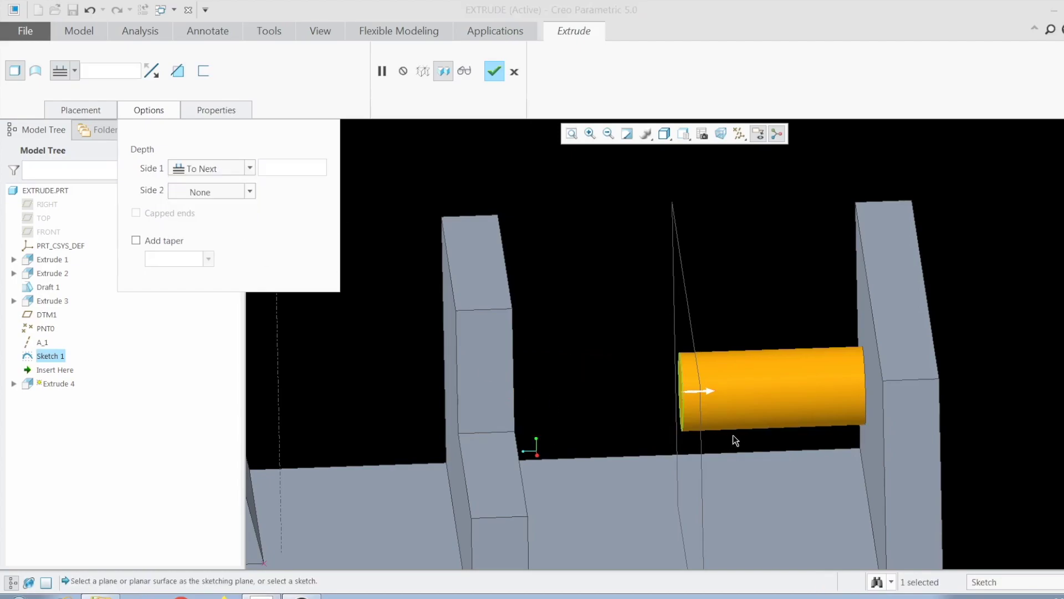
middle_click_drag(762, 433, 716, 410)
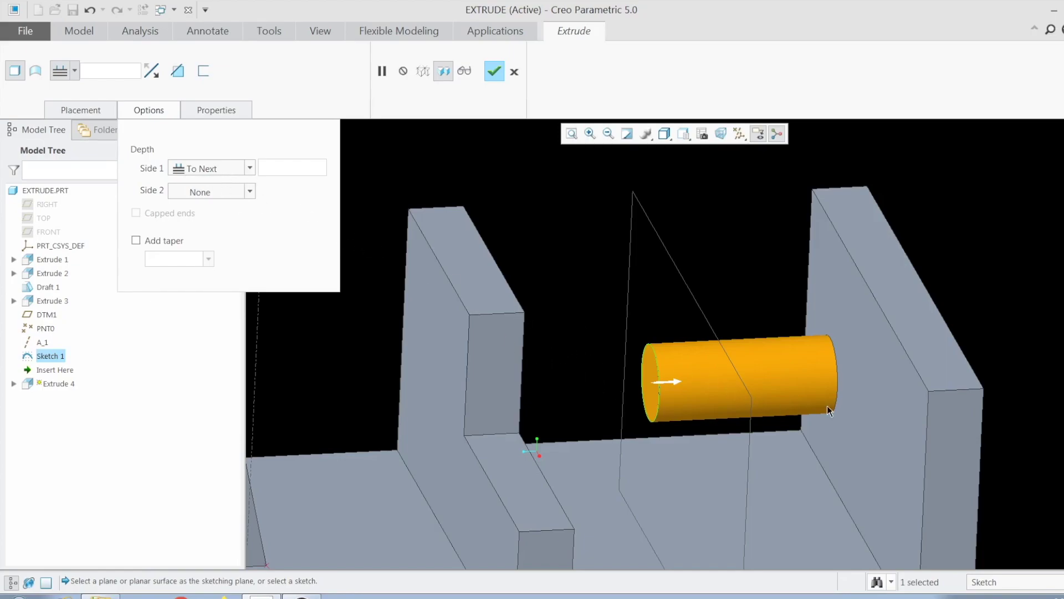
middle_click_drag(770, 470, 790, 444)
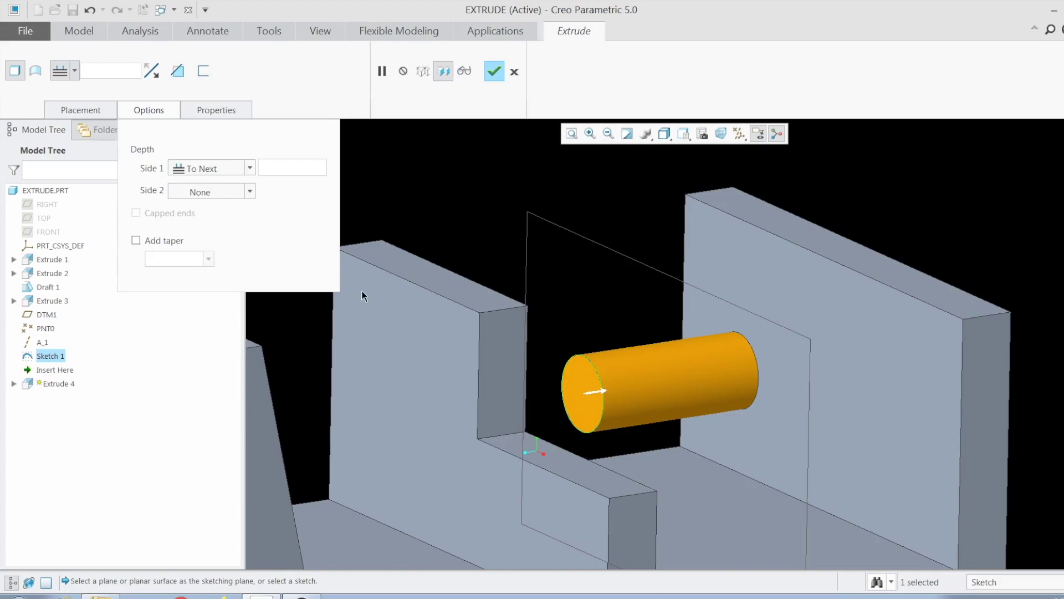
middle_click_drag(603, 395, 594, 436)
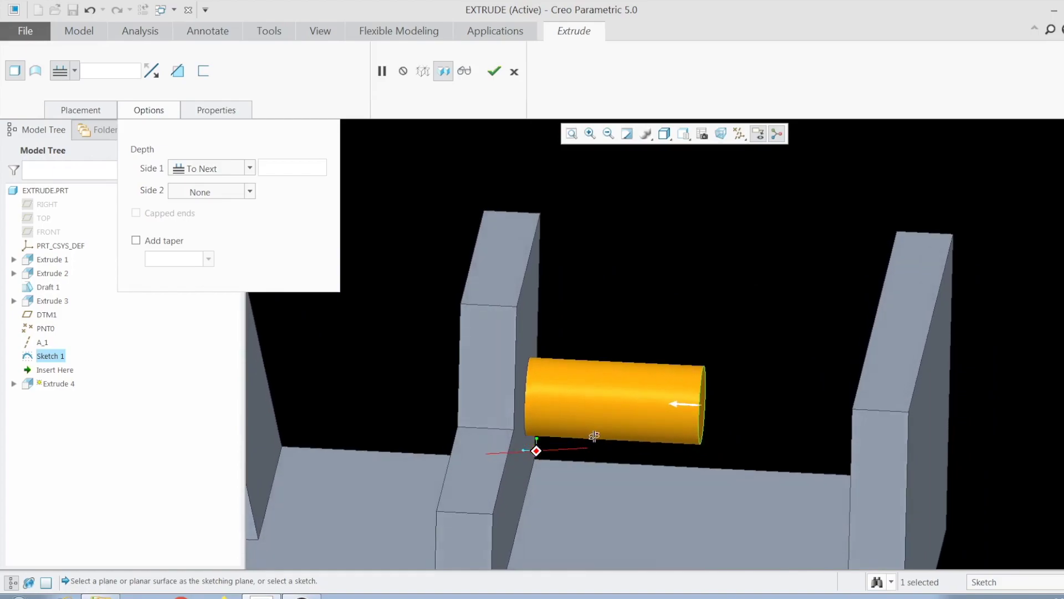
- Change the depth option to Through All and flip the extrusion back toward the outer straight wall
left_click(248, 168)
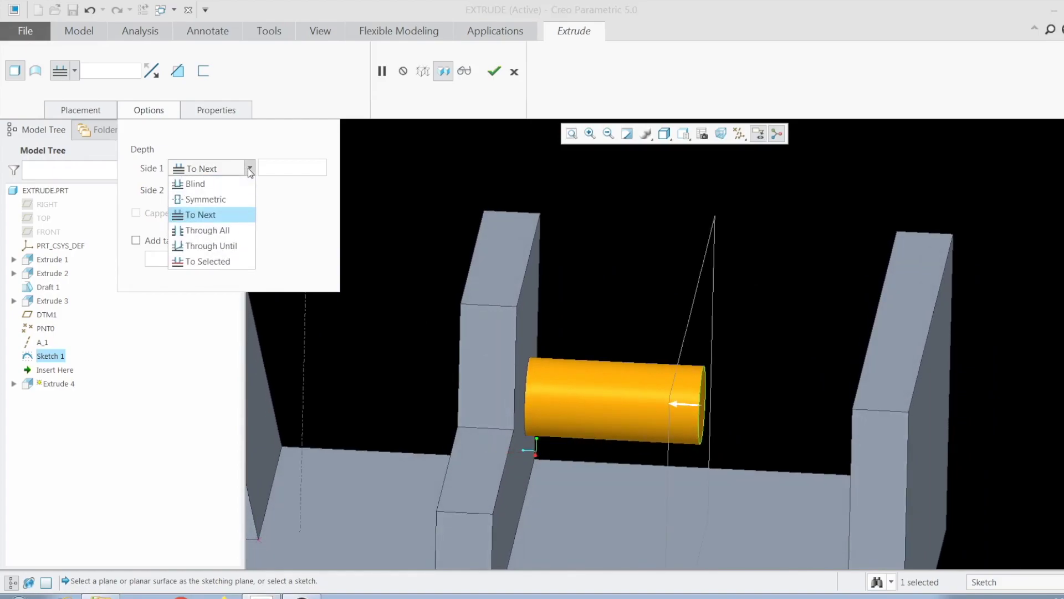
left_click(239, 230)
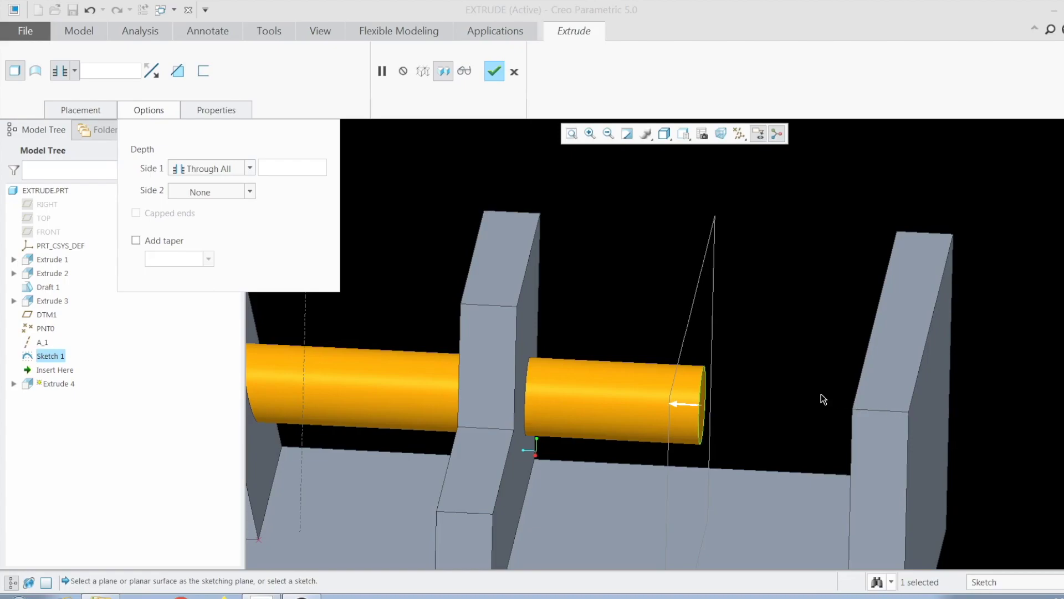
scroll(823, 398, "up", 3)
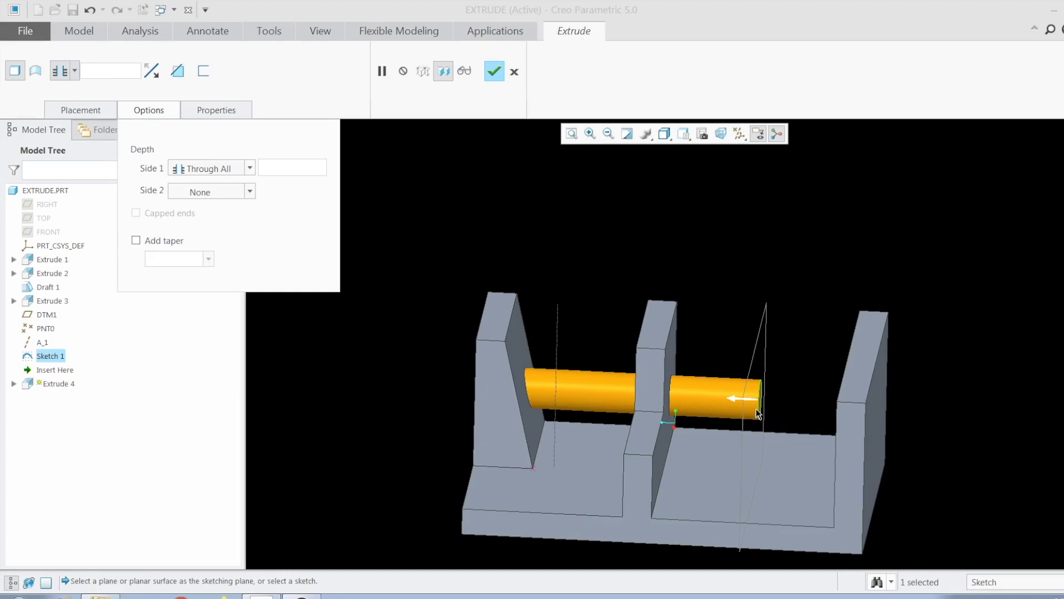
left_click(736, 398)
mouse_move(931, 394)
middle_mouse_down()
mouse_move(945, 380)
mouse_move(922, 385)
middle_mouse_up()
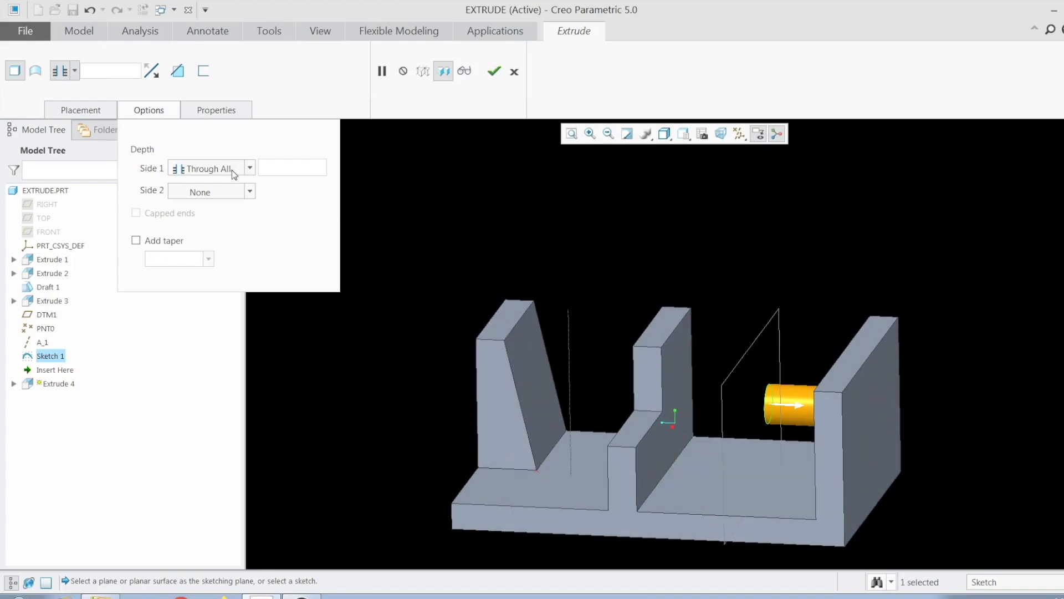
- Change the depth option to Through Until and pick the middle wall's face toward the sketch as the end reference
left_click(251, 168)
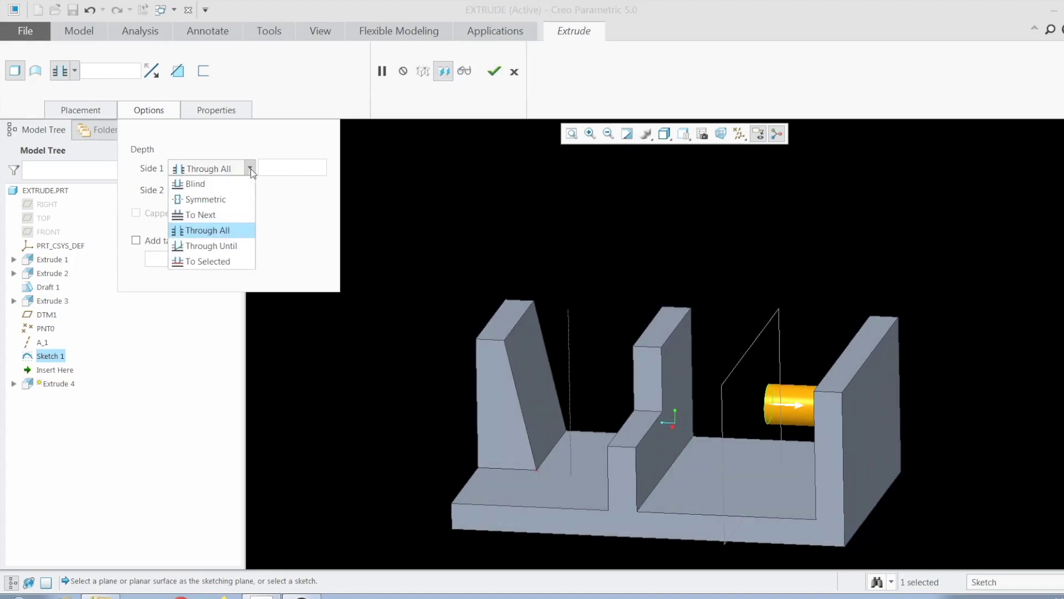
left_click(234, 248)
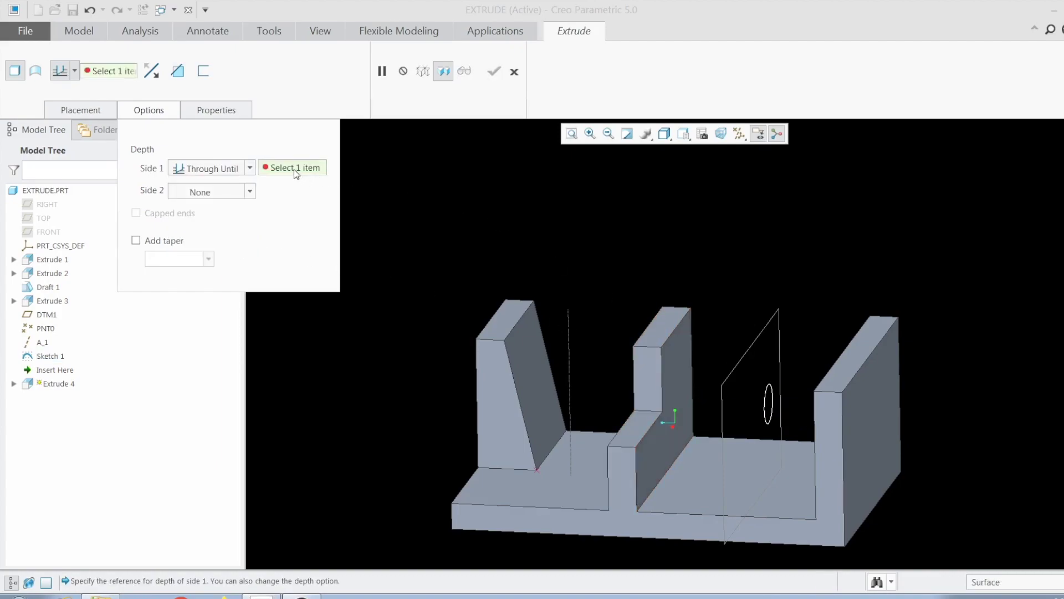
left_click(686, 363)
middle_click_drag(741, 415, 744, 415)
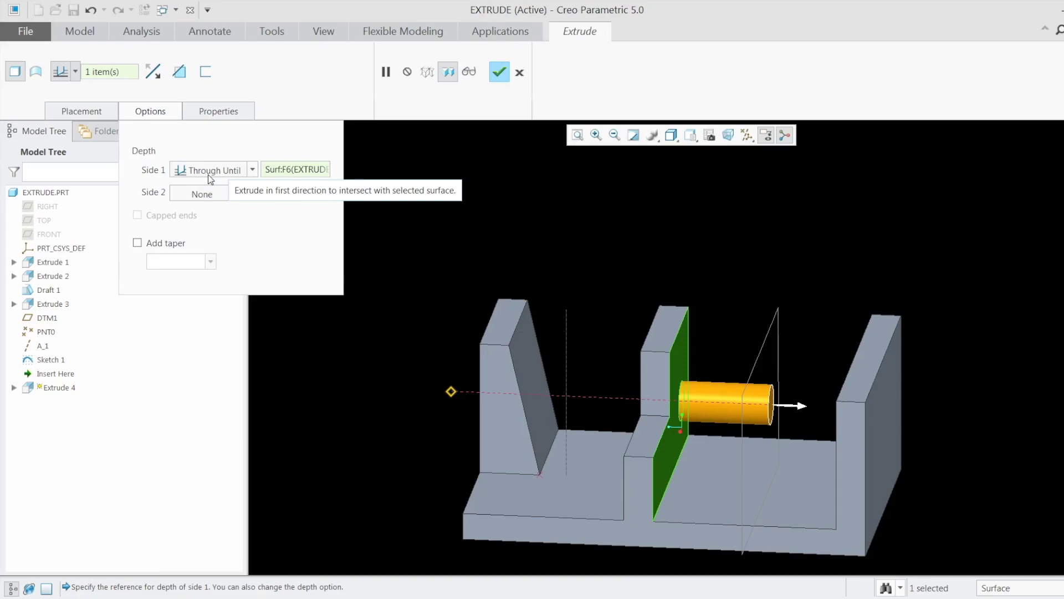
- Change the depth option to To Selected, keeping the middle wall's face as reference, and clear the licence dialog
left_click(209, 175)
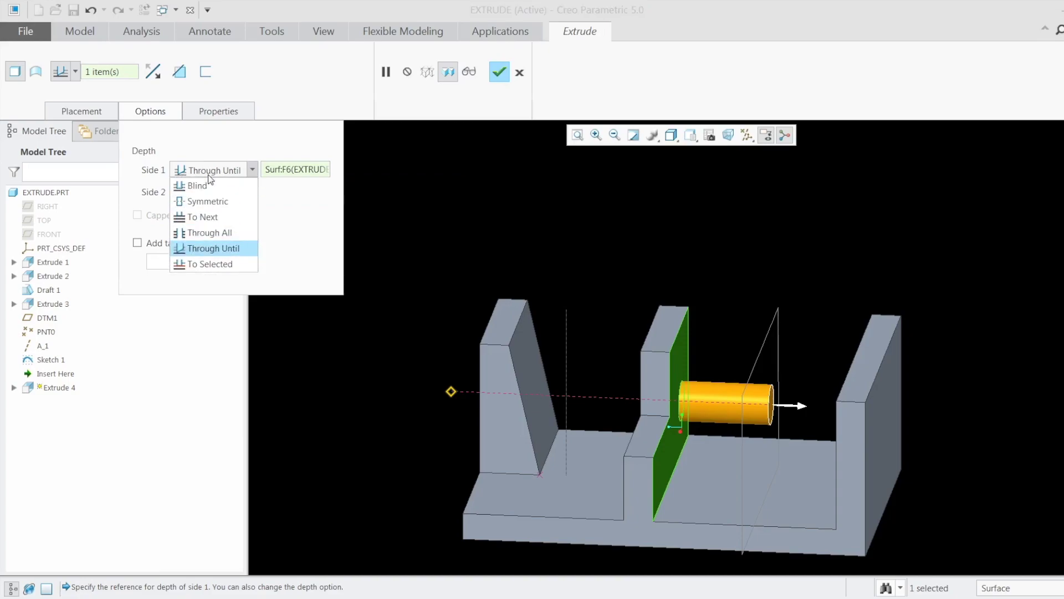
left_click(222, 265)
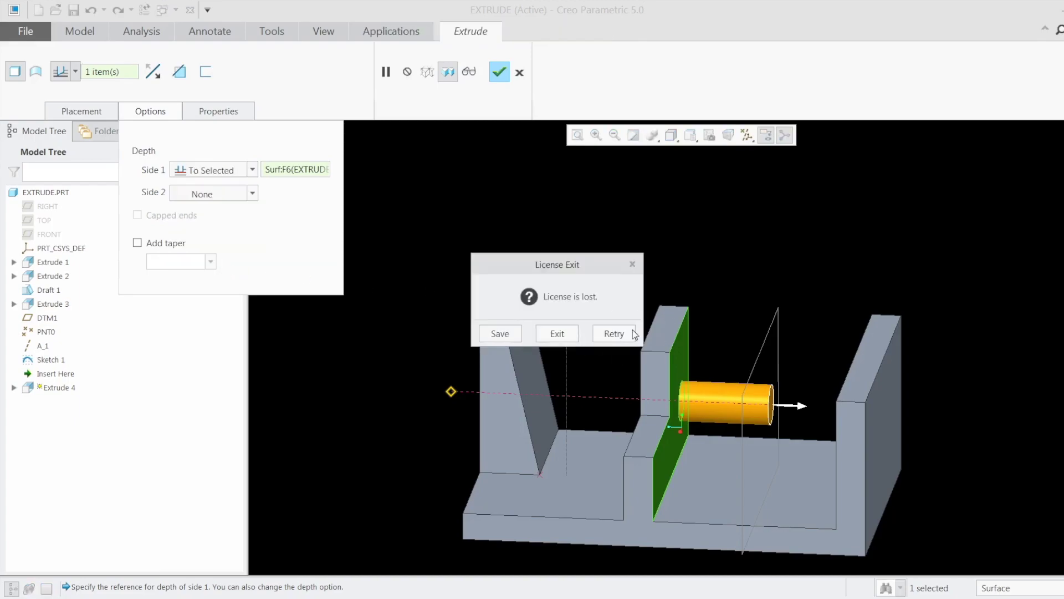
left_click(557, 349)
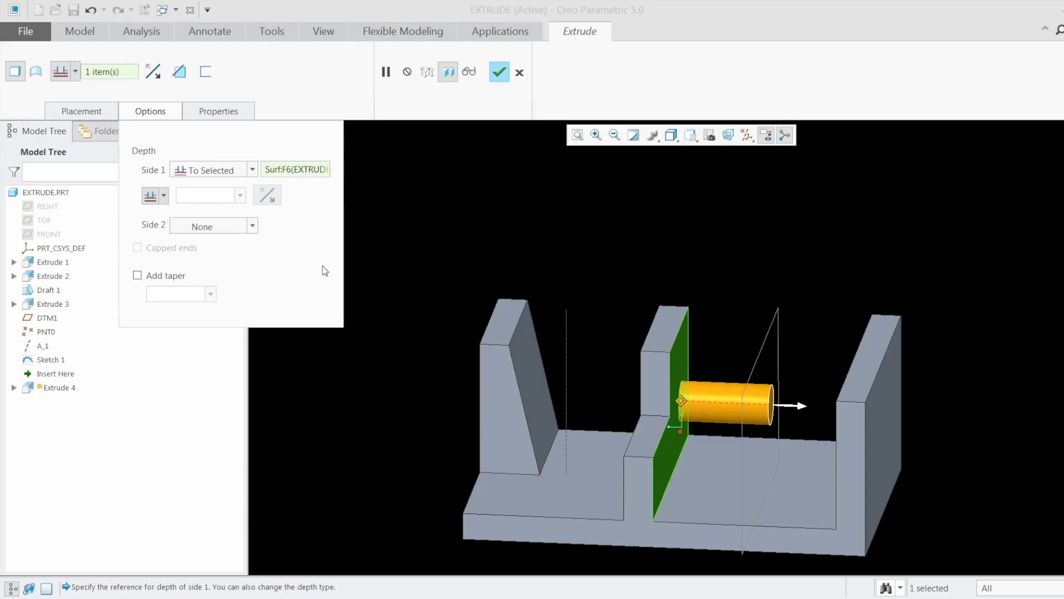
- Replace the depth reference with the slanted face of the drafted wall
left_click(252, 172)
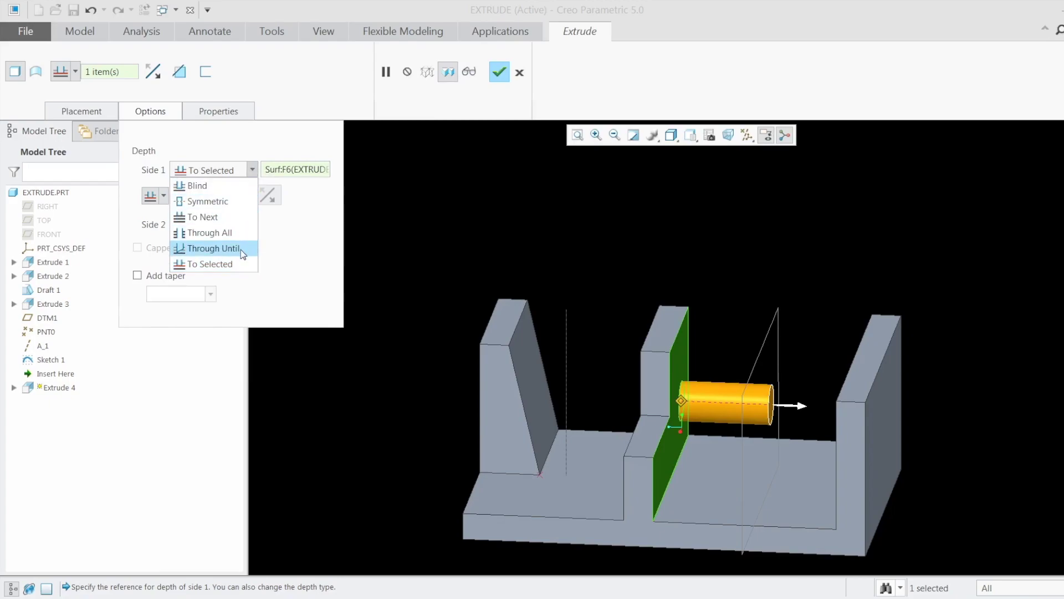
left_click(303, 170)
right_click(303, 172)
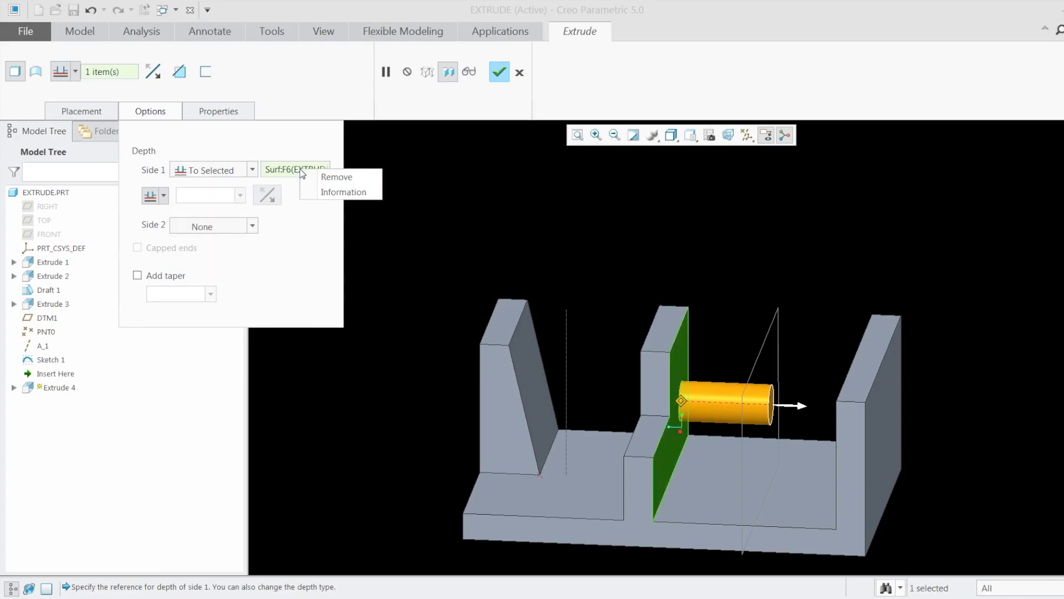
left_click(329, 177)
left_click(534, 365)
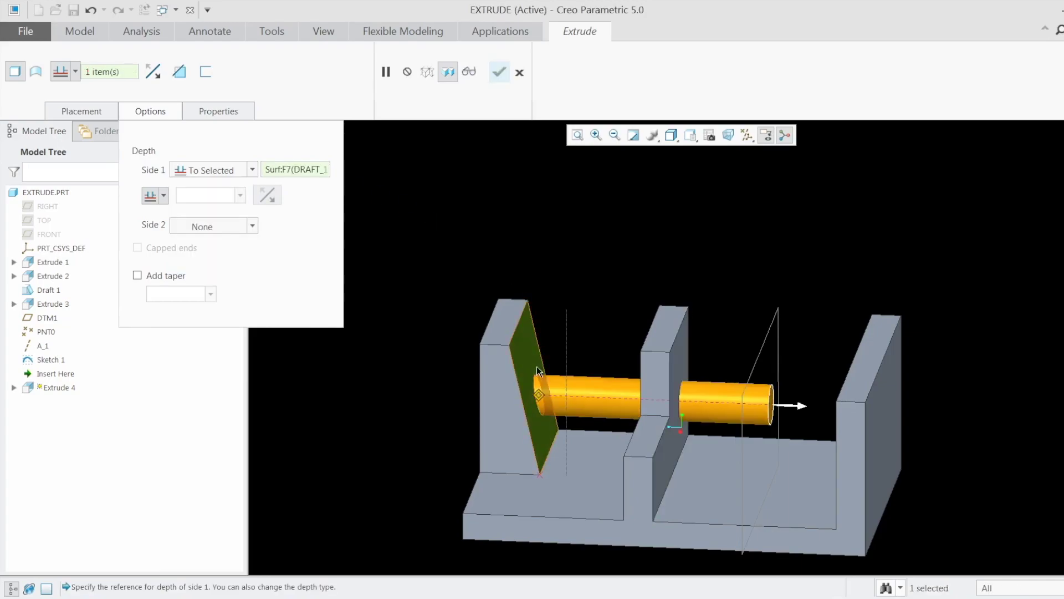
mouse_move(619, 304)
middle_mouse_down()
mouse_move(615, 276)
mouse_move(615, 285)
middle_mouse_up()
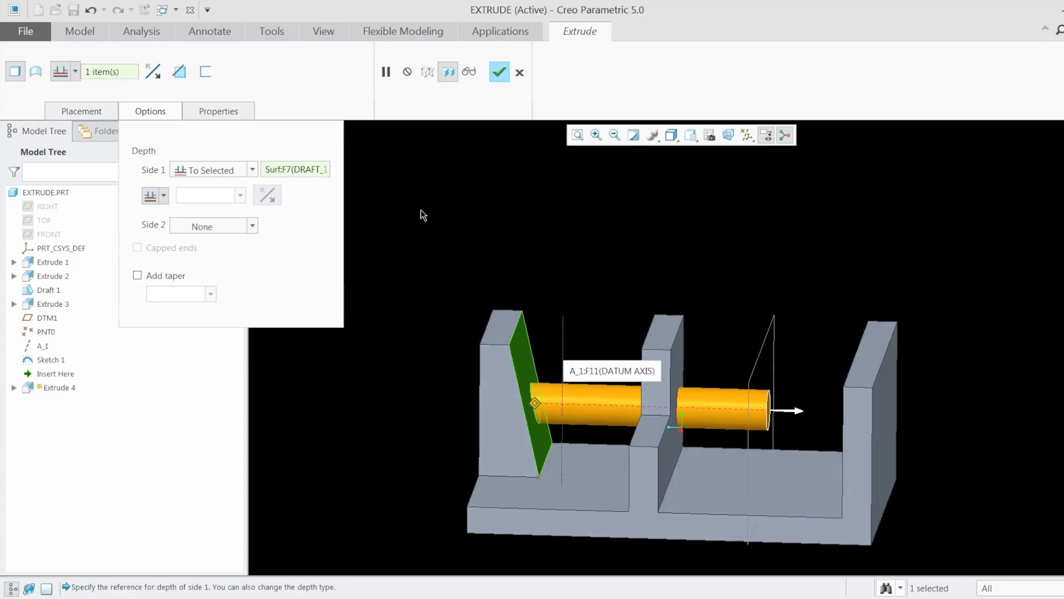
- Set the depth reference to datum axis A_1, then to point PNT0, and finally to the drafted wall's bottom edge
left_click(562, 364)
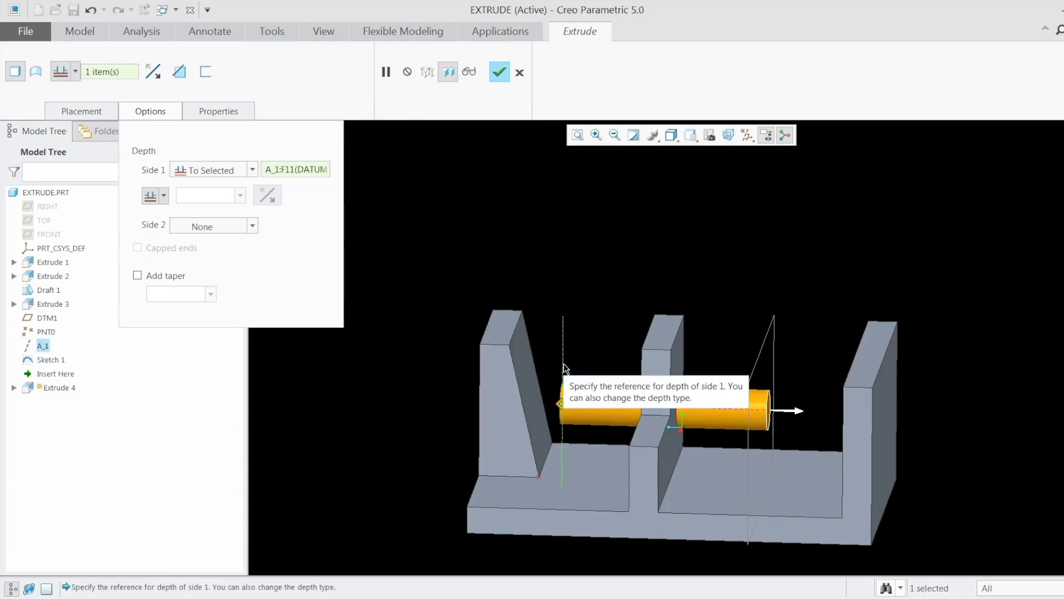
left_click(541, 477)
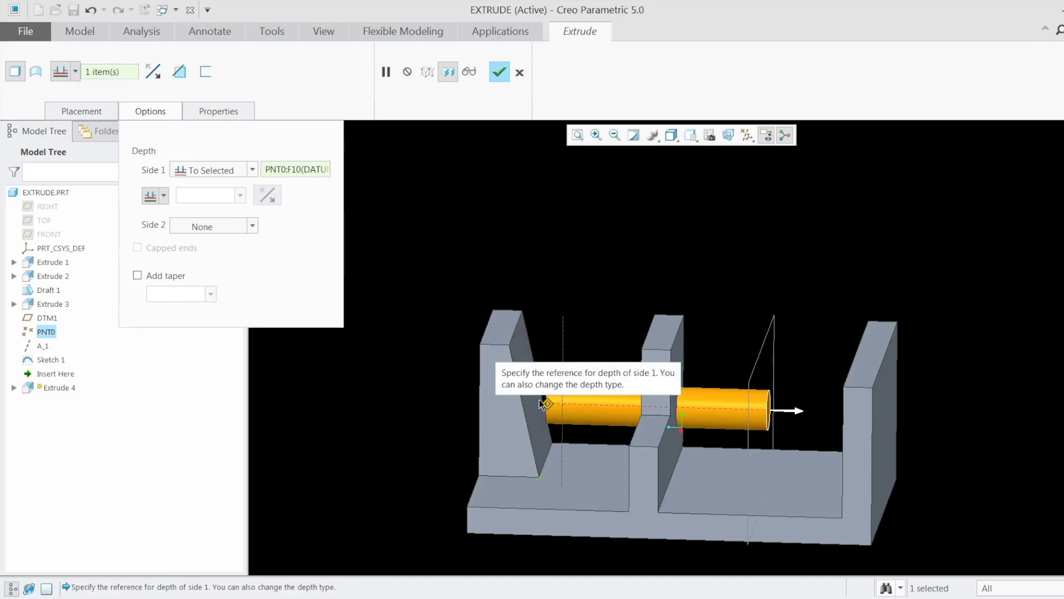
left_click(547, 459)
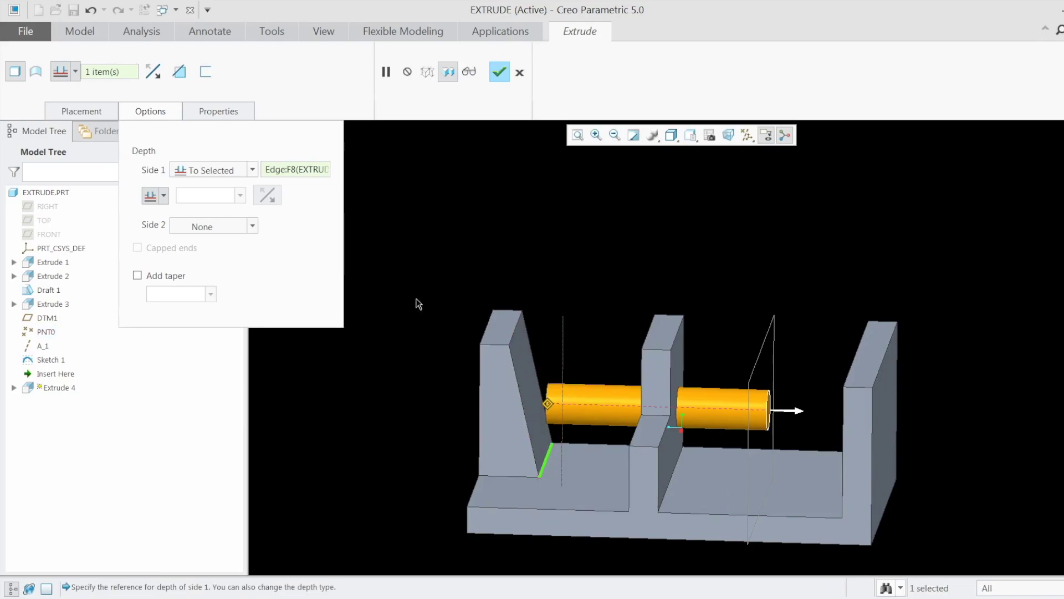
left_click(253, 169)
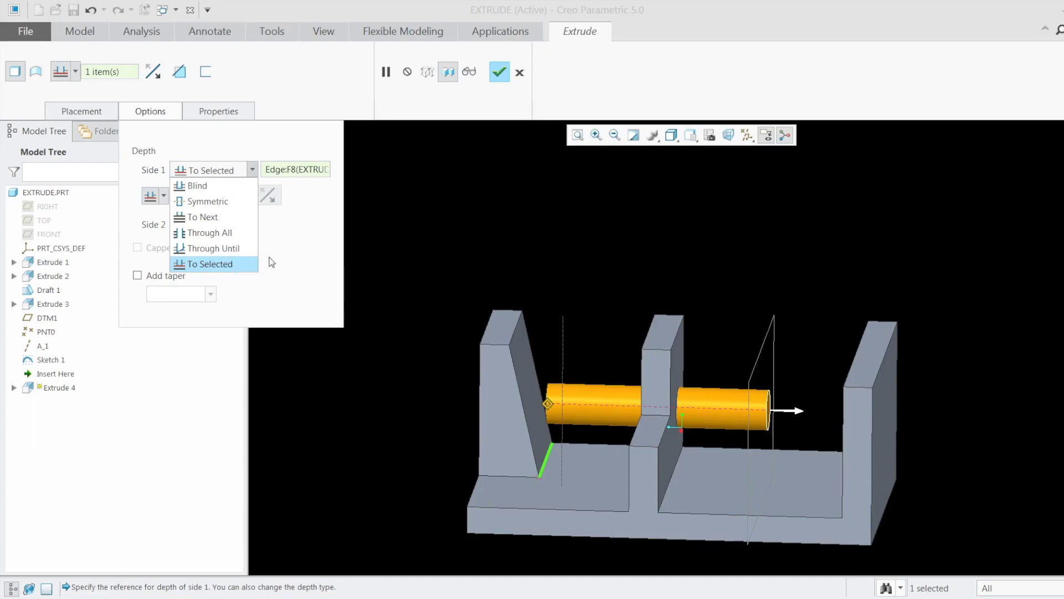
left_click(486, 204)
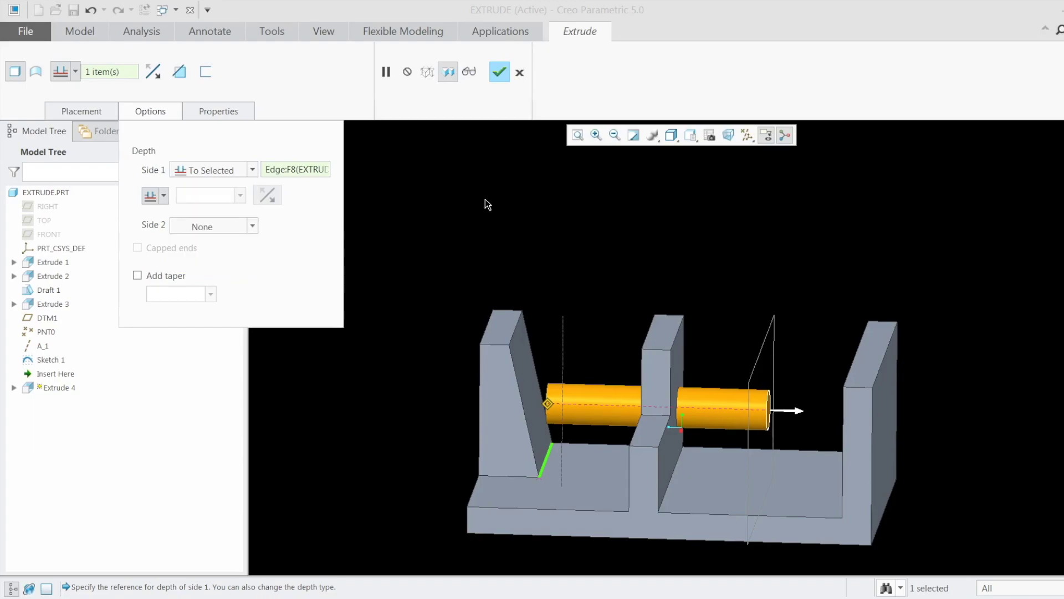
middle_click_drag(594, 306, 630, 300)
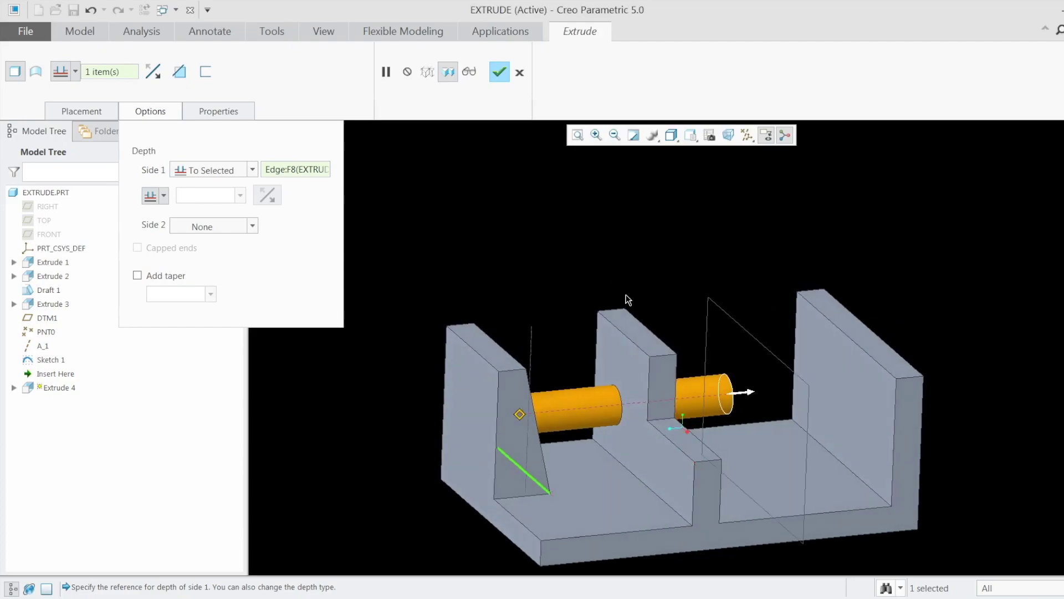
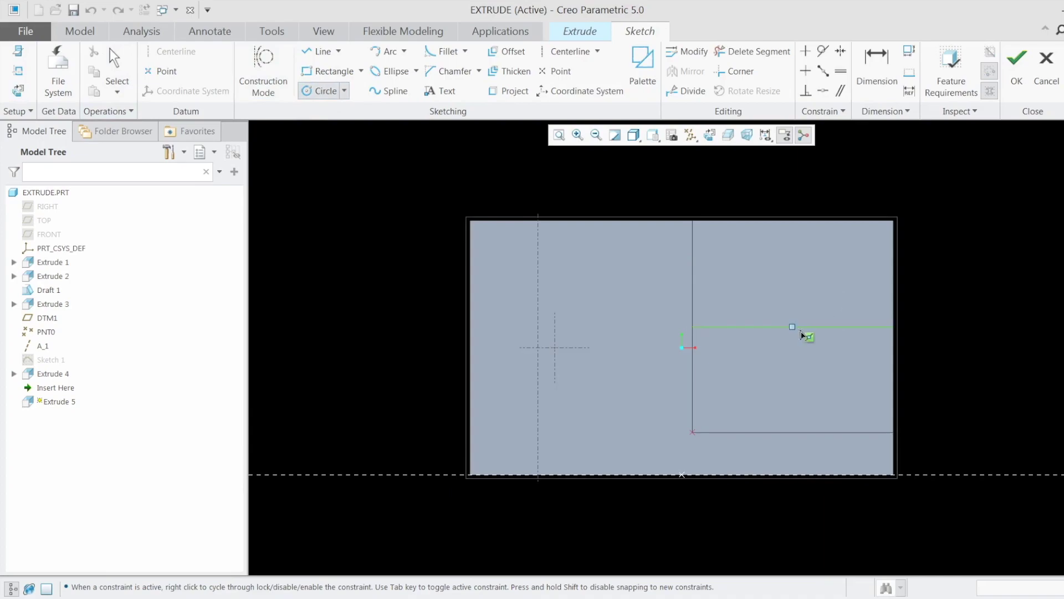
- Sketch a circle about 83 in diameter, overhanging the middle wall's lower step, and finish the section
left_click(794, 327)
left_click(794, 363)
middle_click(970, 402)
mouse_move(850, 387)
middle_mouse_down()
mouse_move(835, 382)
mouse_move(833, 395)
middle_mouse_up()
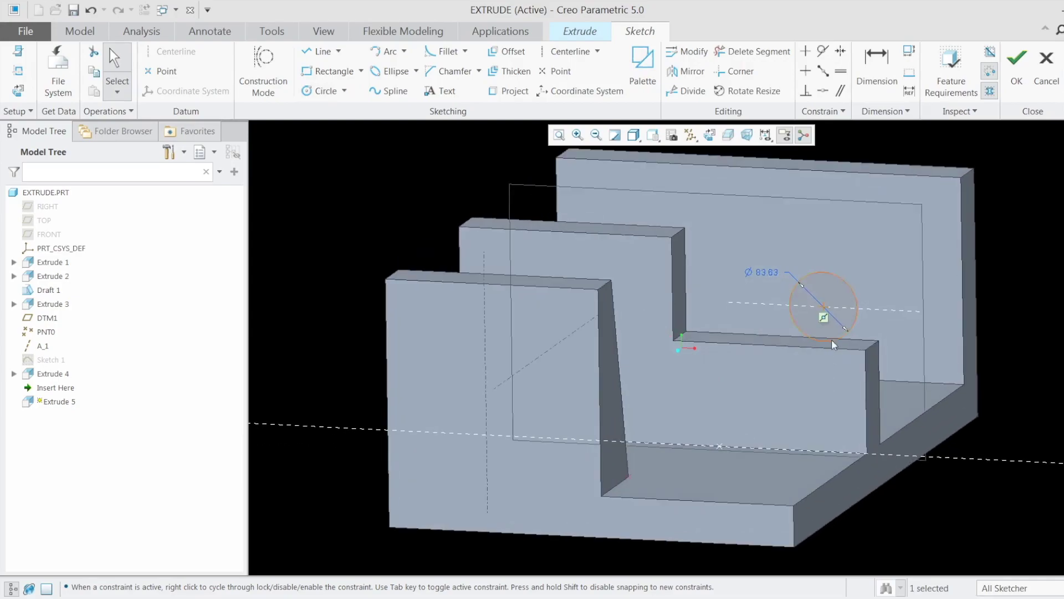
left_click(1018, 77)
middle_click_drag(863, 318, 696, 324)
- Try the To Next depth option on the new circle's extrusion, and switch it to Through All
left_click(150, 111)
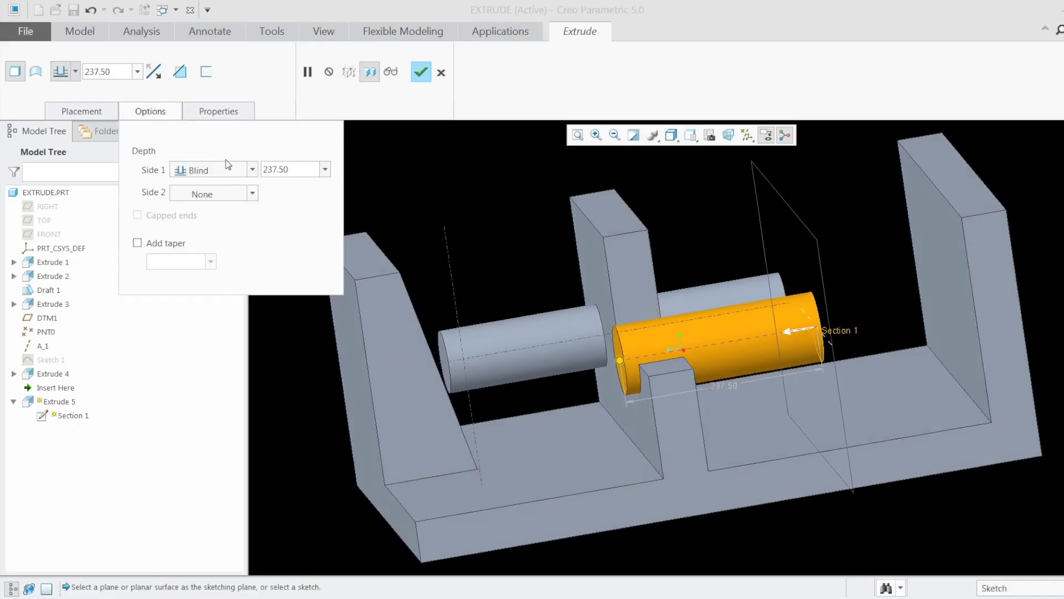
left_click(253, 170)
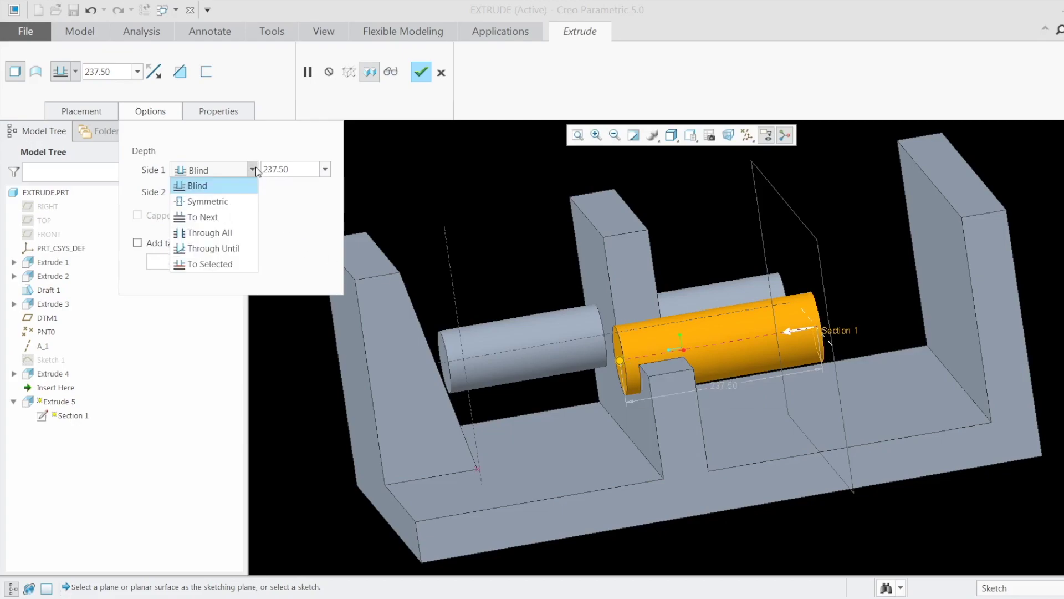
left_click(225, 219)
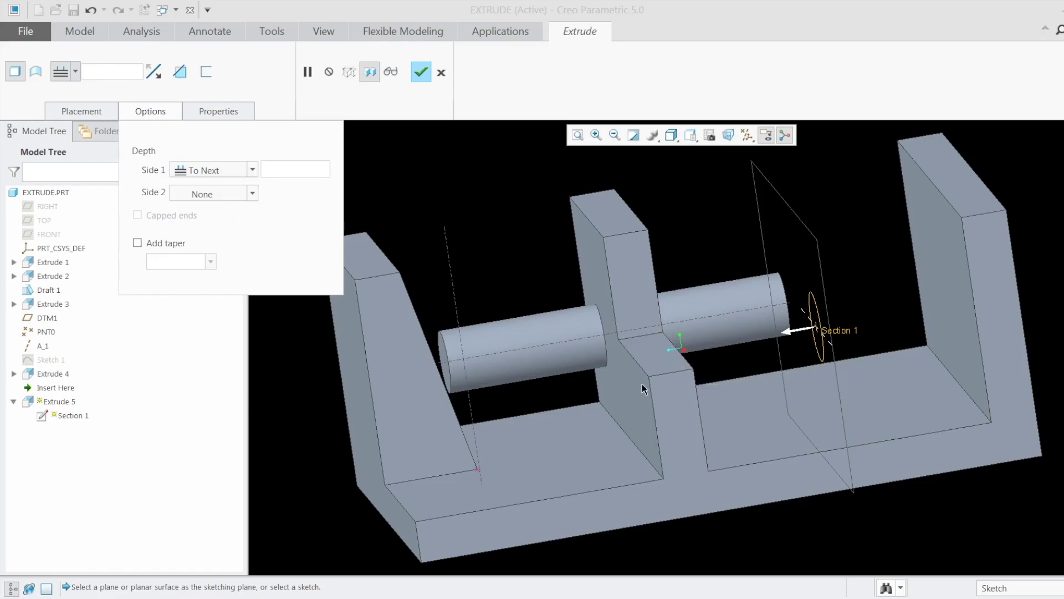
left_click(252, 170)
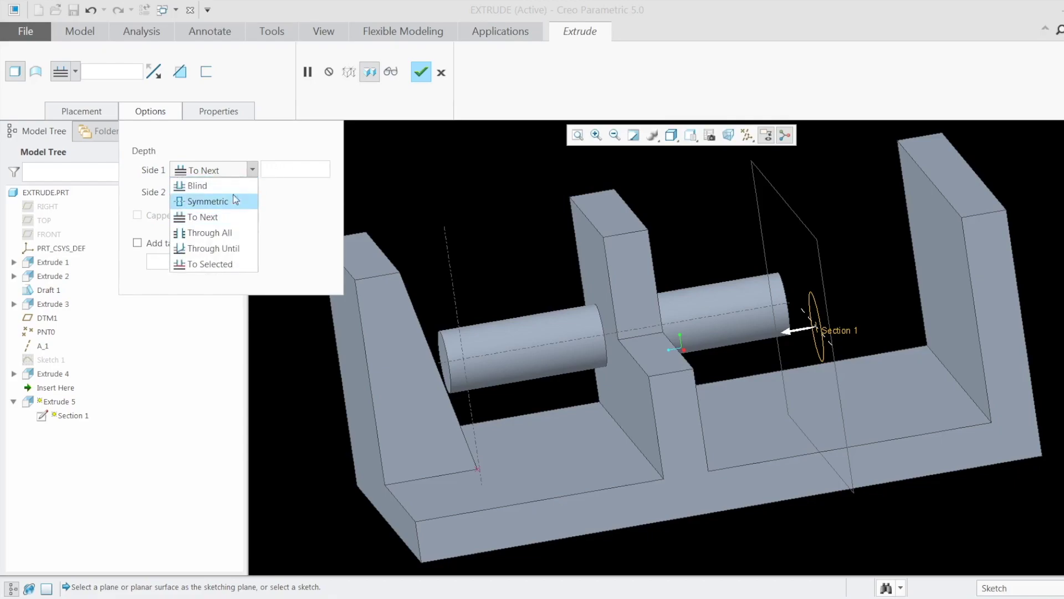
left_click(234, 234)
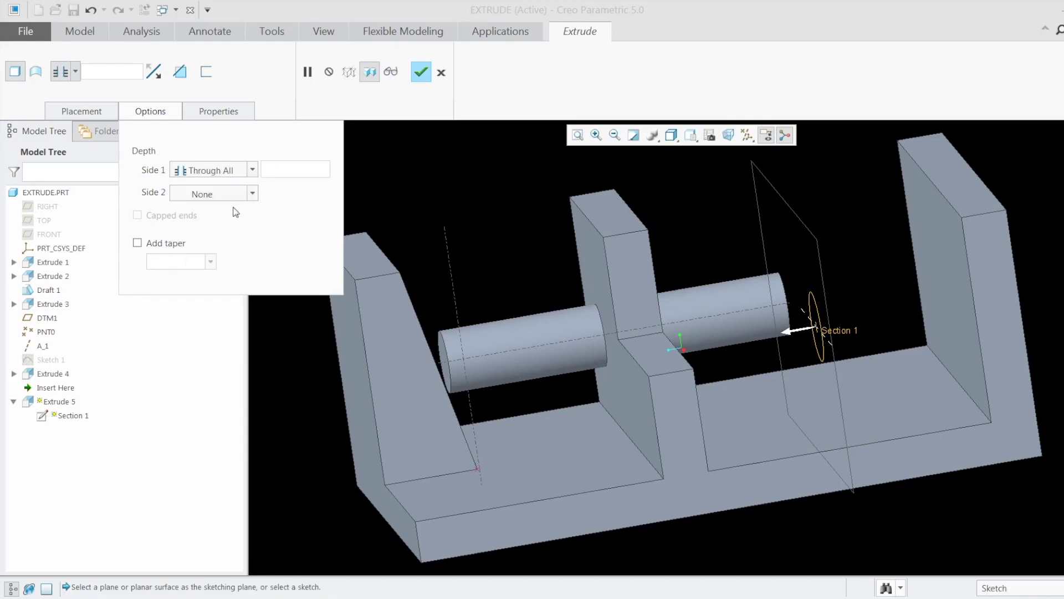
- Set the extrusion's Side 1 depth to Through Until the middle wall's face toward the drafted wall, and switch to removing material
left_click(234, 172)
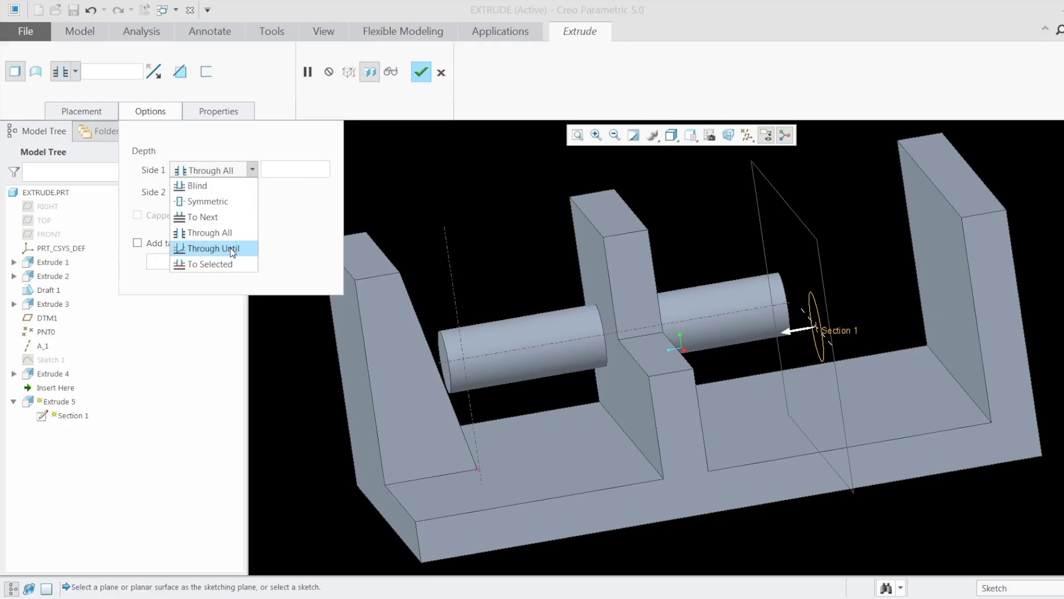
left_click(233, 250)
mouse_move(558, 446)
middle_mouse_down()
mouse_move(667, 443)
mouse_move(706, 409)
middle_mouse_up()
left_click(666, 443)
left_click(252, 170)
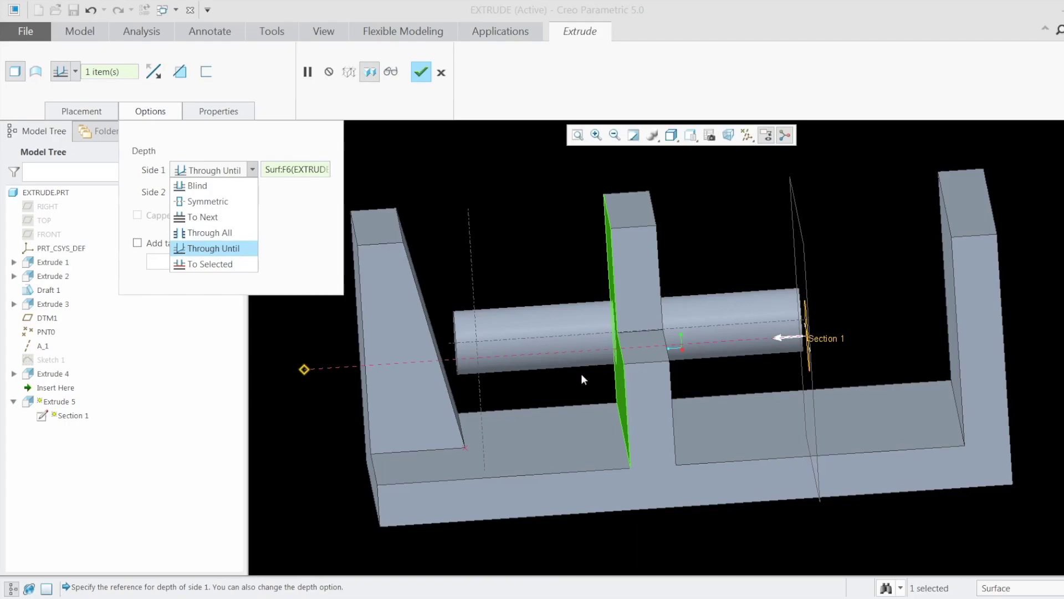
left_click(645, 355)
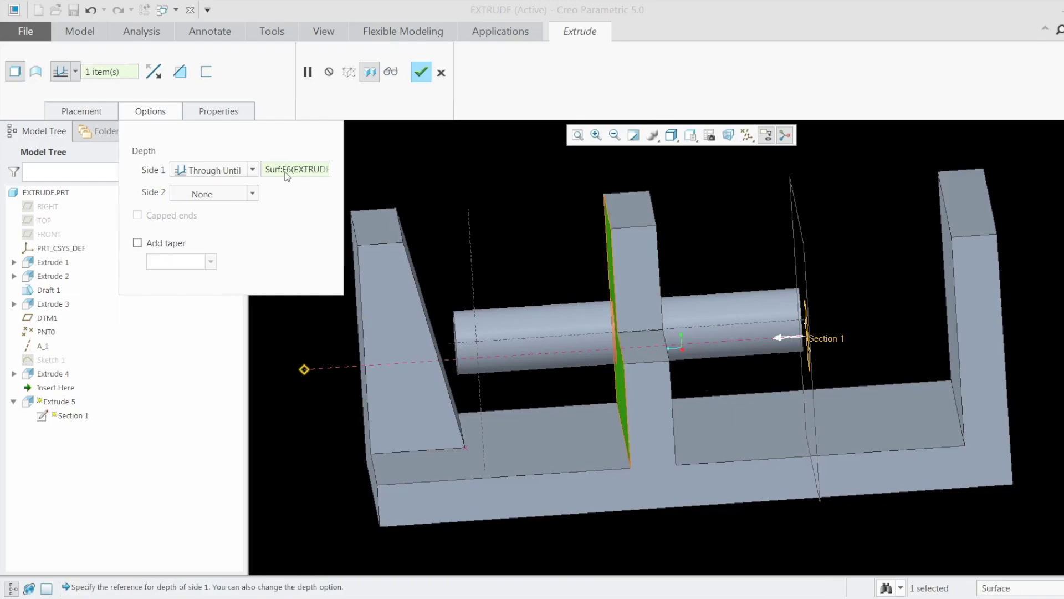
left_click(183, 78)
middle_click_drag(836, 361, 802, 367)
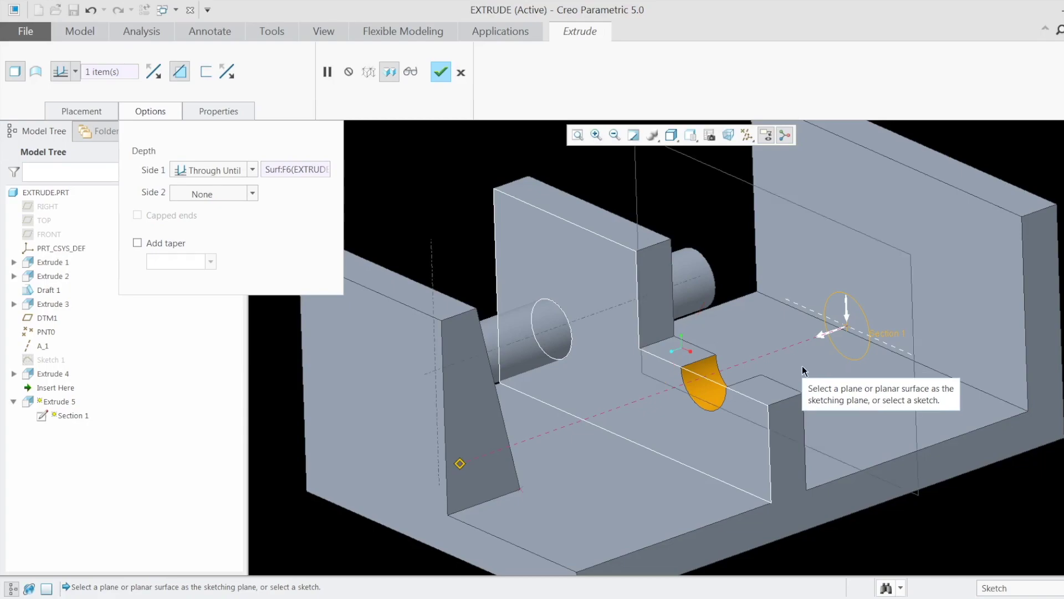
- Set the Side 1 depth to To Selected at the drafted wall's bottom edge, and switch the extrusion back to adding material
left_click(253, 170)
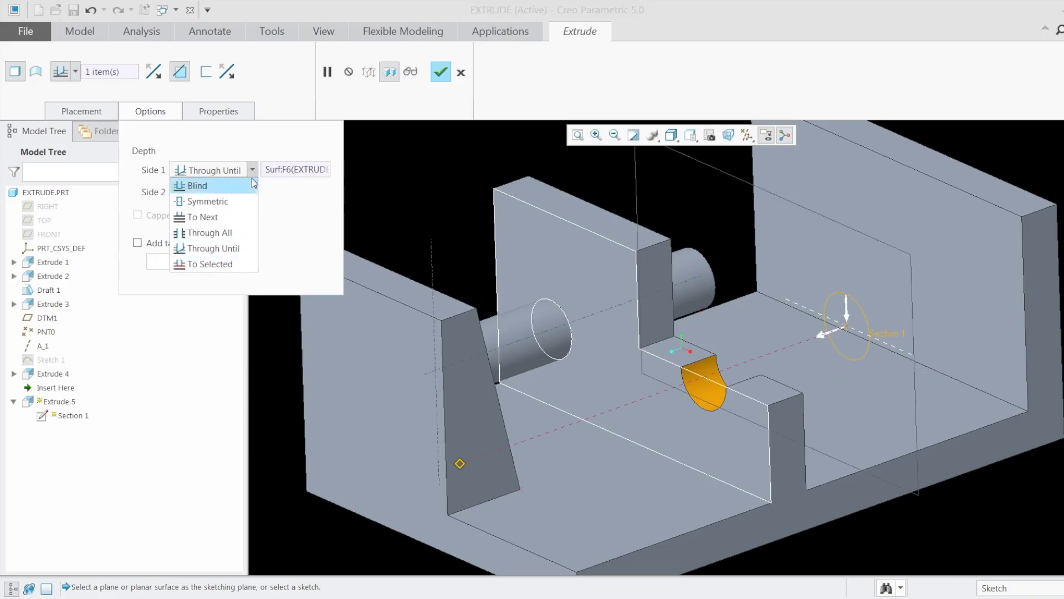
left_click(239, 267)
key("ctrl+d")
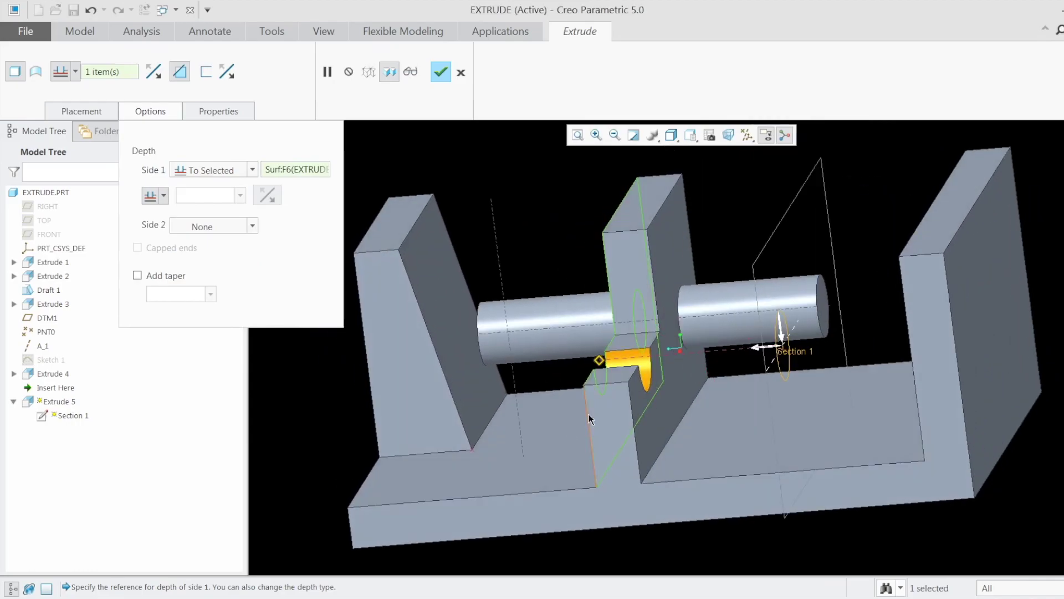
left_click(482, 430)
middle_click_drag(482, 430, 729, 440)
left_click(179, 71)
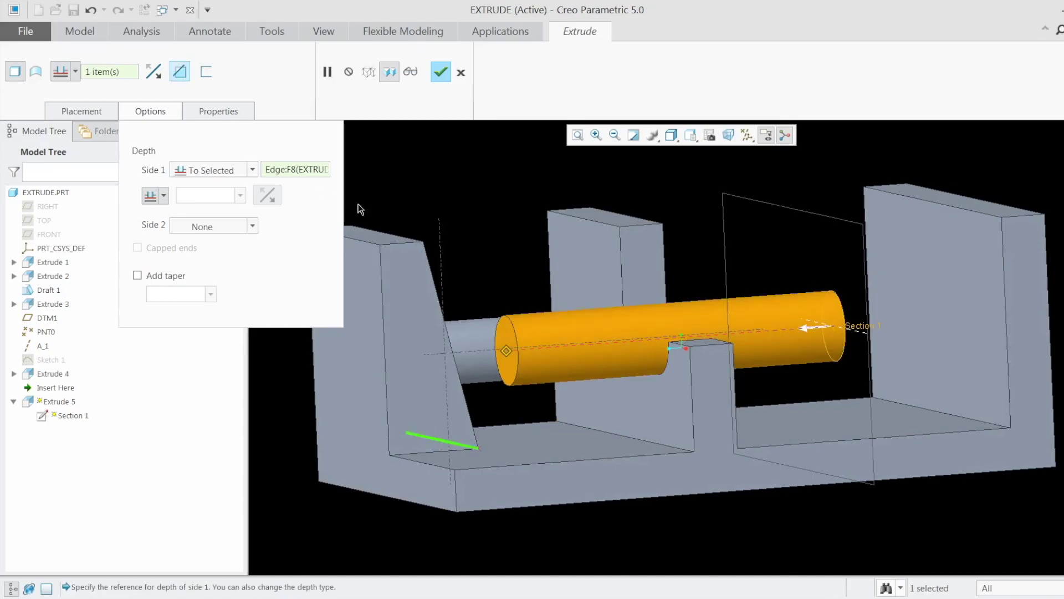
- Enable taper on the extrusion and set the Side 1 depth to To Selected at the drafted wall's slanted face
middle_click_drag(590, 316, 556, 367)
left_click(438, 258)
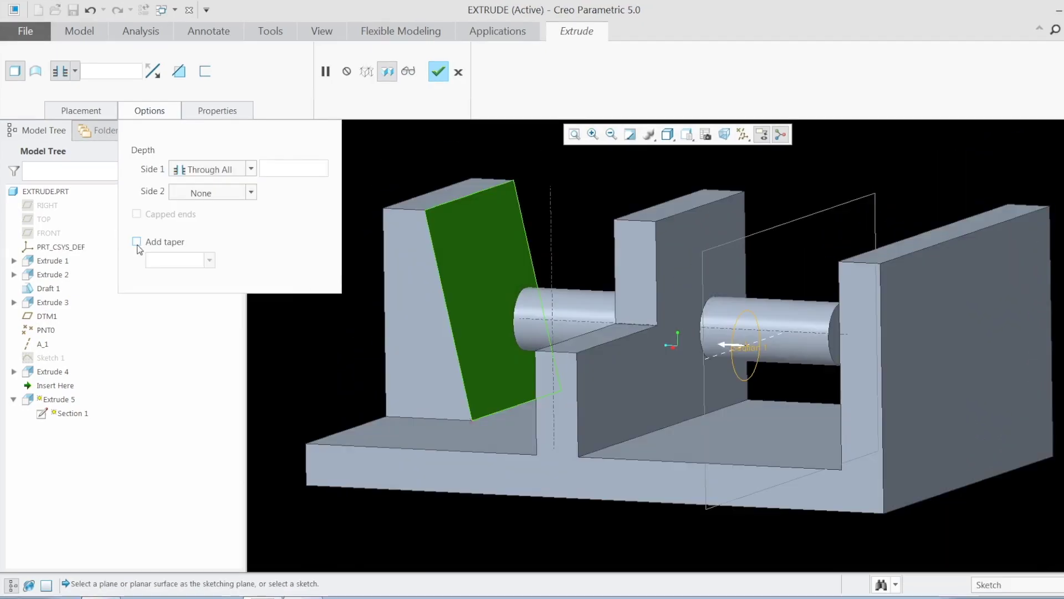
left_click(251, 169)
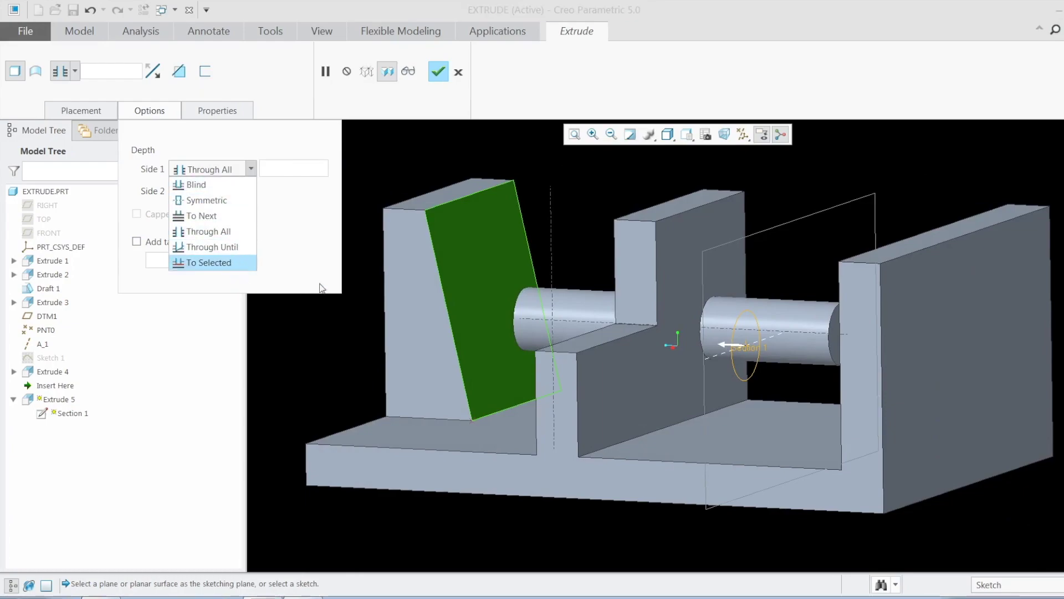
left_click(364, 238)
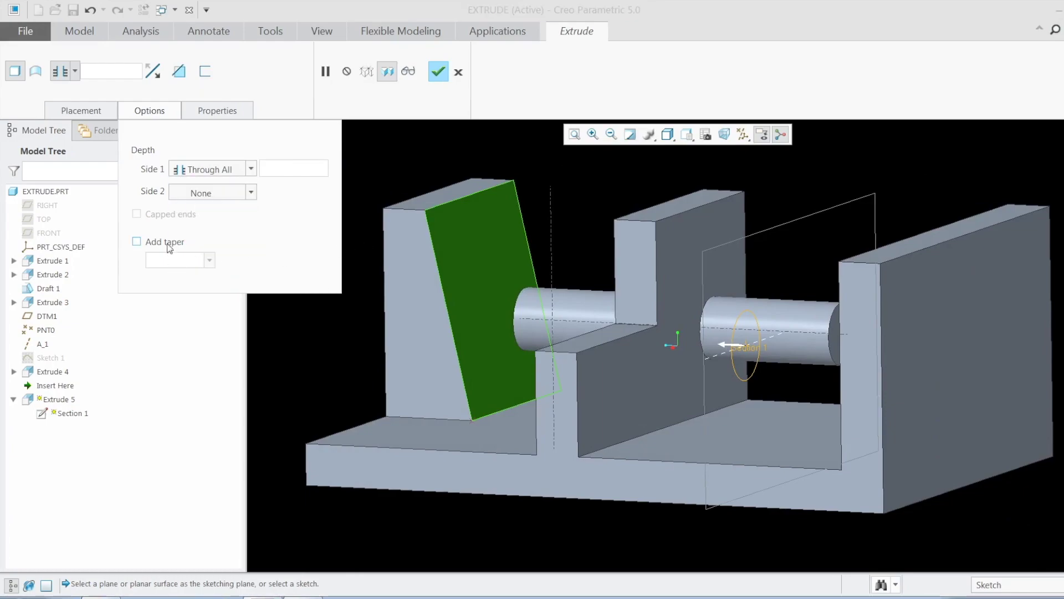
left_click(136, 242)
left_click(207, 175)
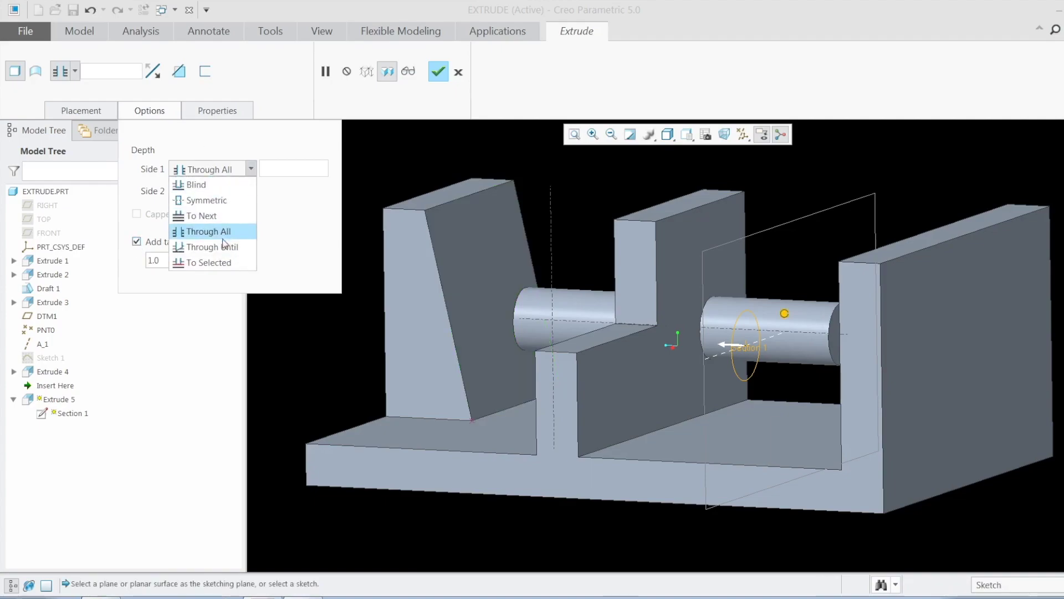
left_click(226, 263)
left_click(504, 306)
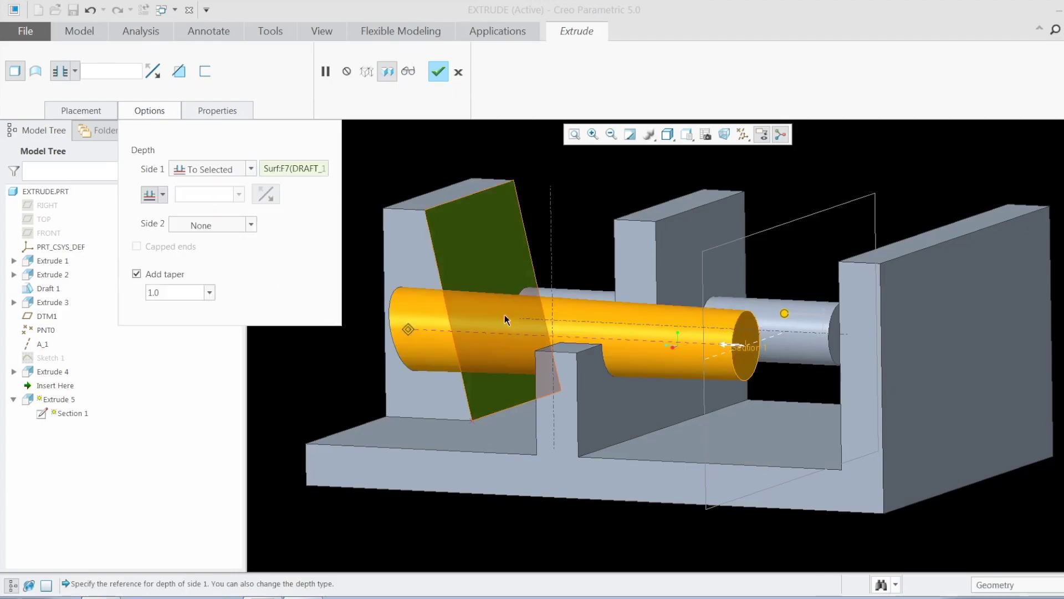
- Set the extrusion's taper angle to -5.0, and retry the lost floating license to resume working
middle_click_drag(496, 351, 574, 336)
double_click(174, 290)
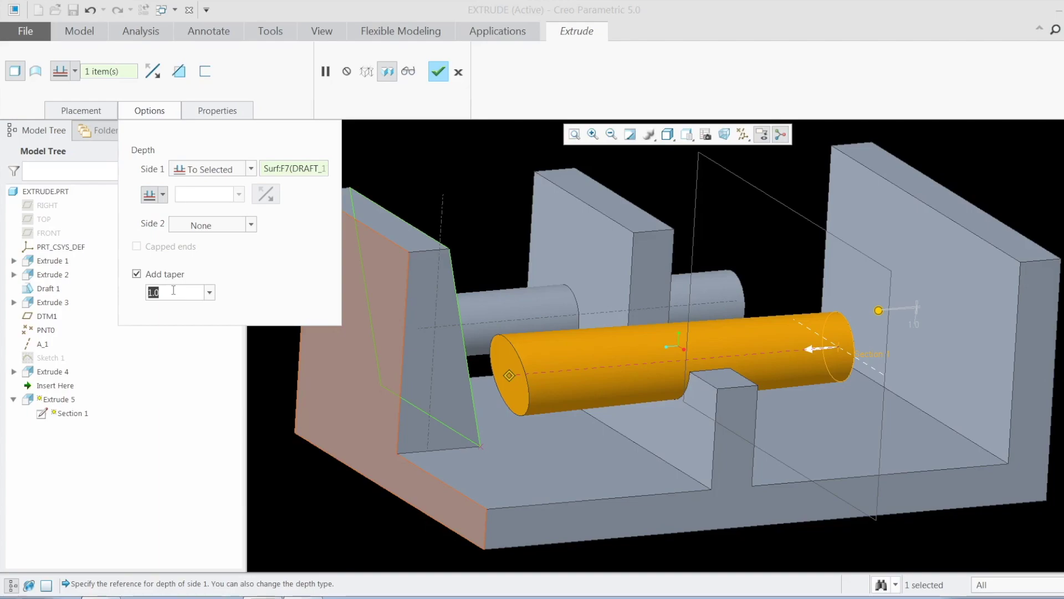
type("5")
key("Return")
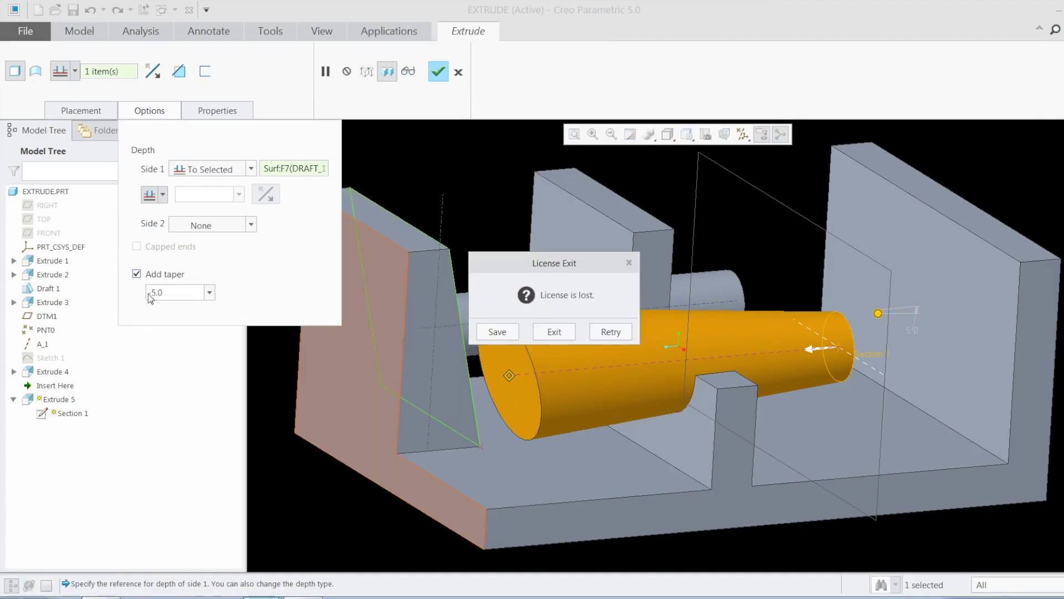
left_click(611, 332)
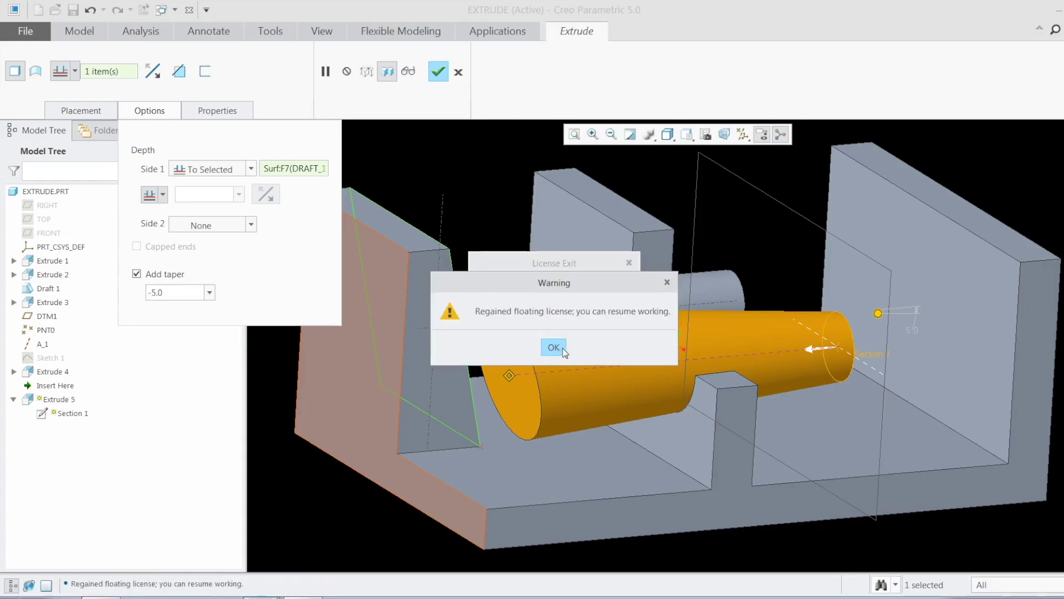
left_click(561, 347)
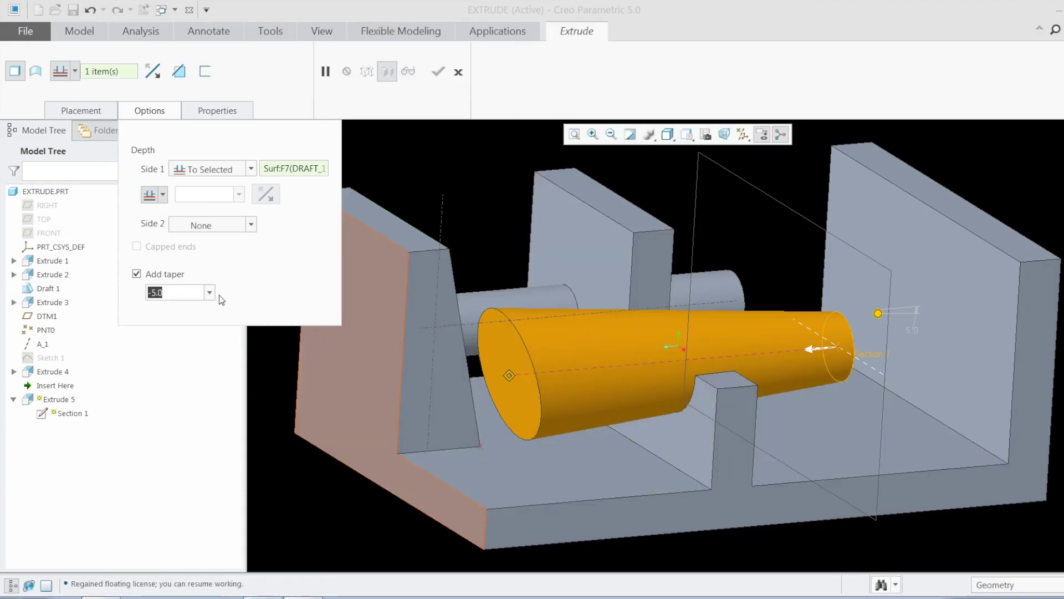
- Set the extrusion's taper angle to 3.0 so the circular profile narrows toward the drafted wall
middle_click_drag(623, 405, 677, 347)
left_click(176, 293)
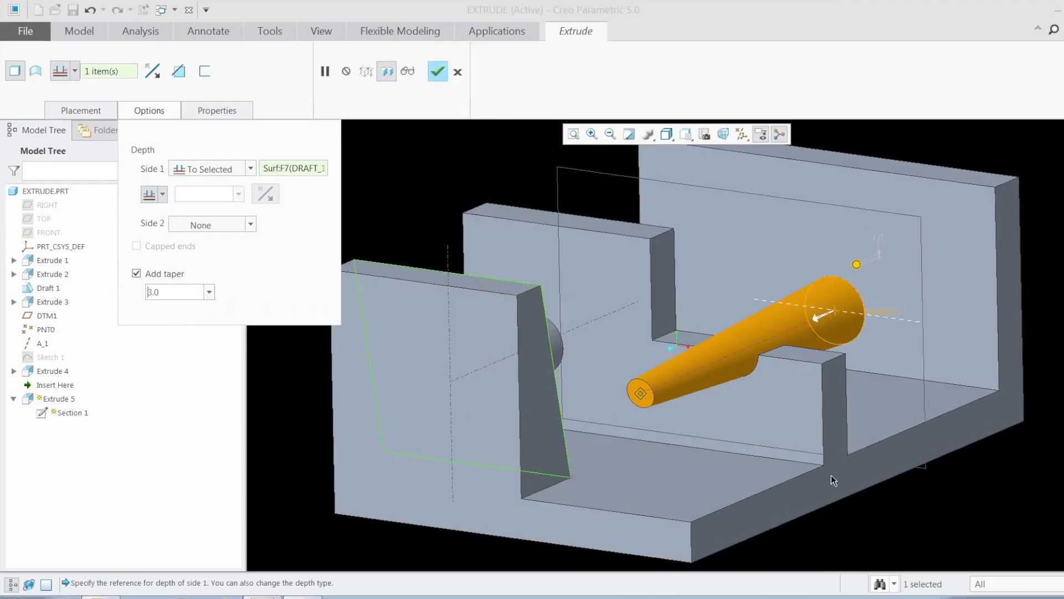
left_click(701, 406)
middle_click_drag(701, 407, 400, 425)
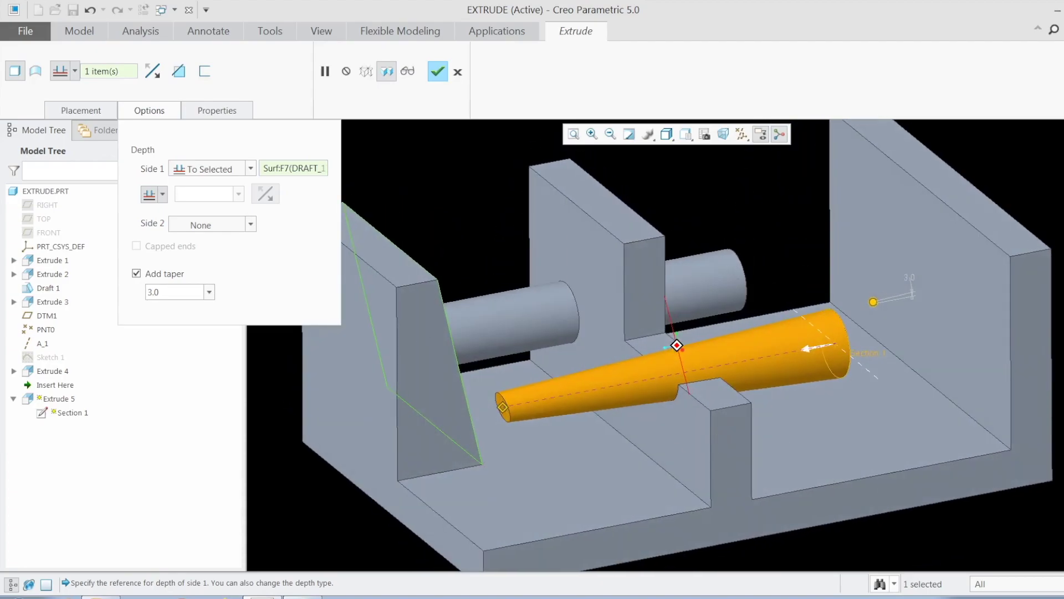